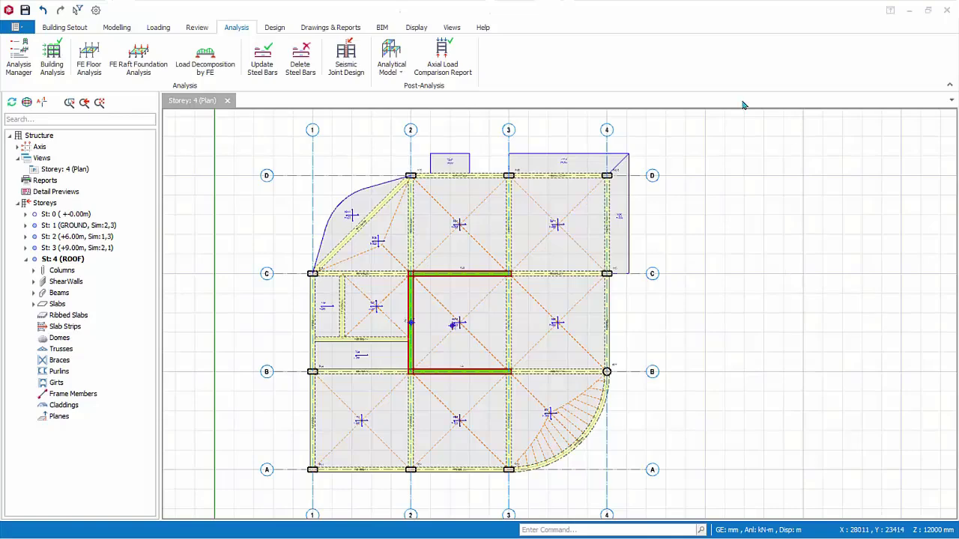
- Review the Grade 500 (Type 2) rebar diameters available for concrete beams in the building analysis materials, filtering the rebar table to beams
left_click(53, 67)
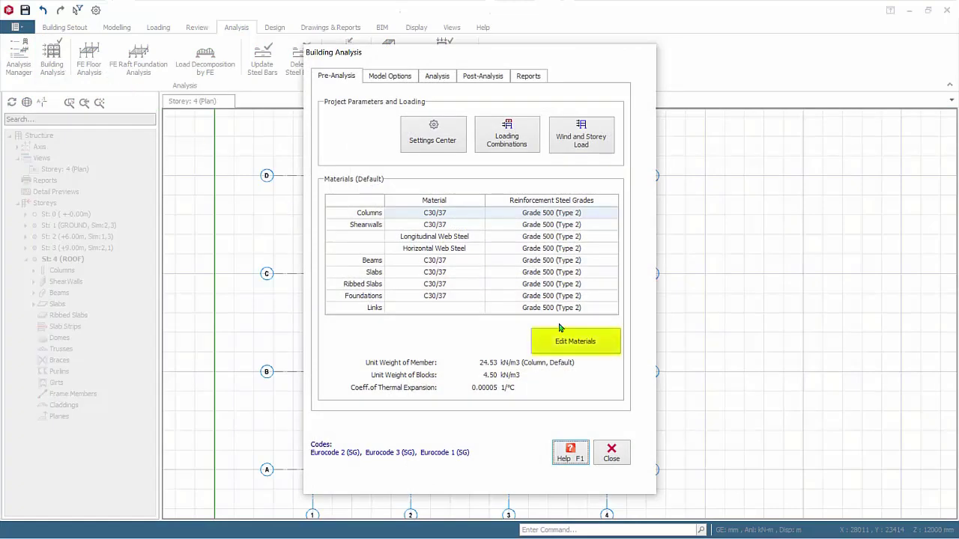
left_click(575, 352)
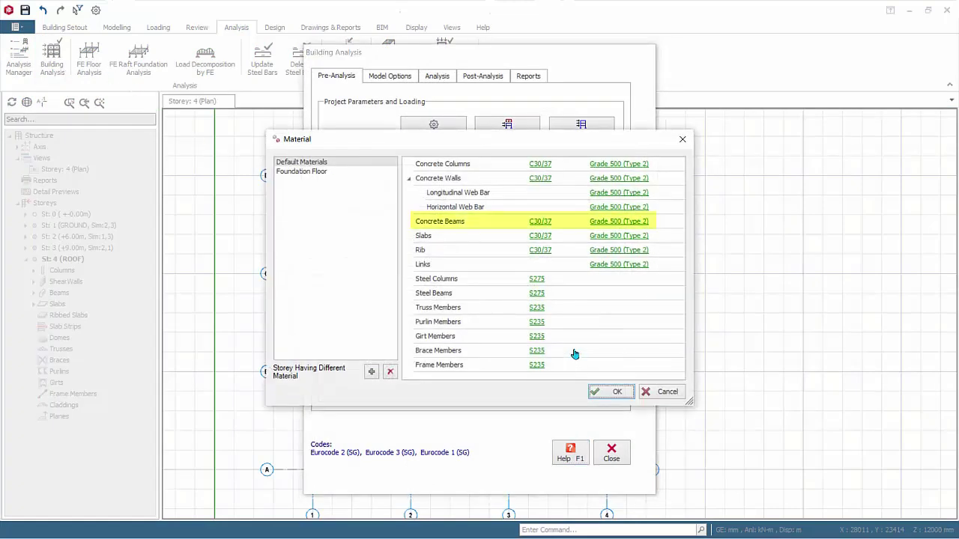
left_click(624, 227)
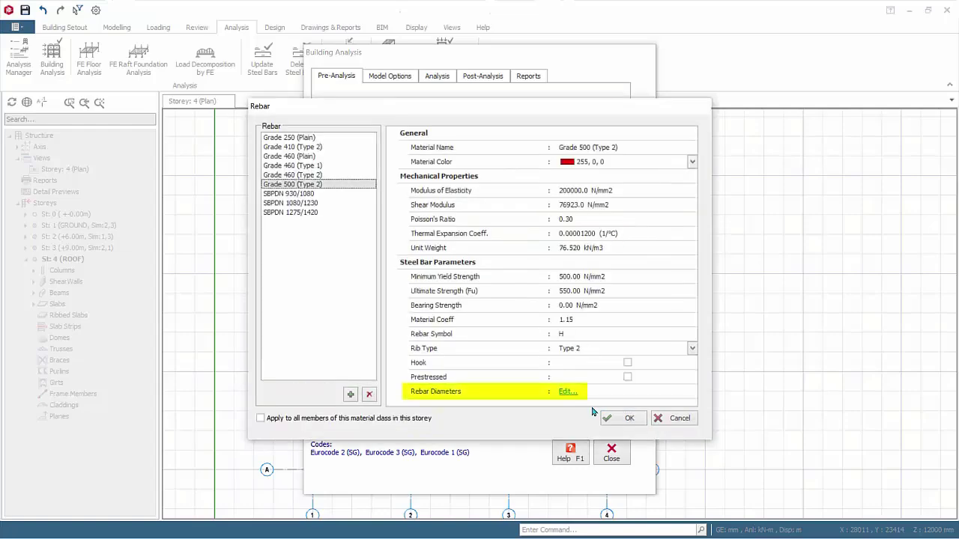
left_click(572, 393)
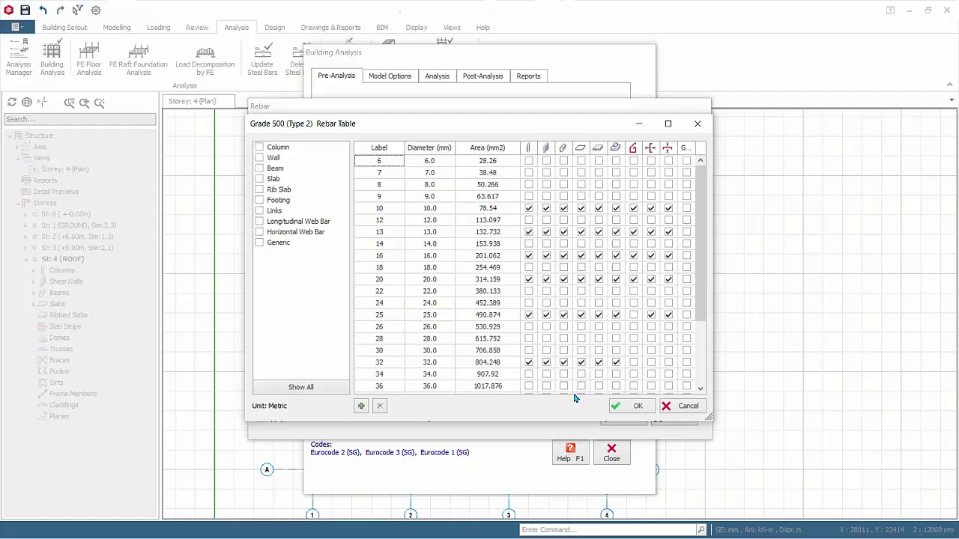
left_click(262, 172)
left_click(260, 169)
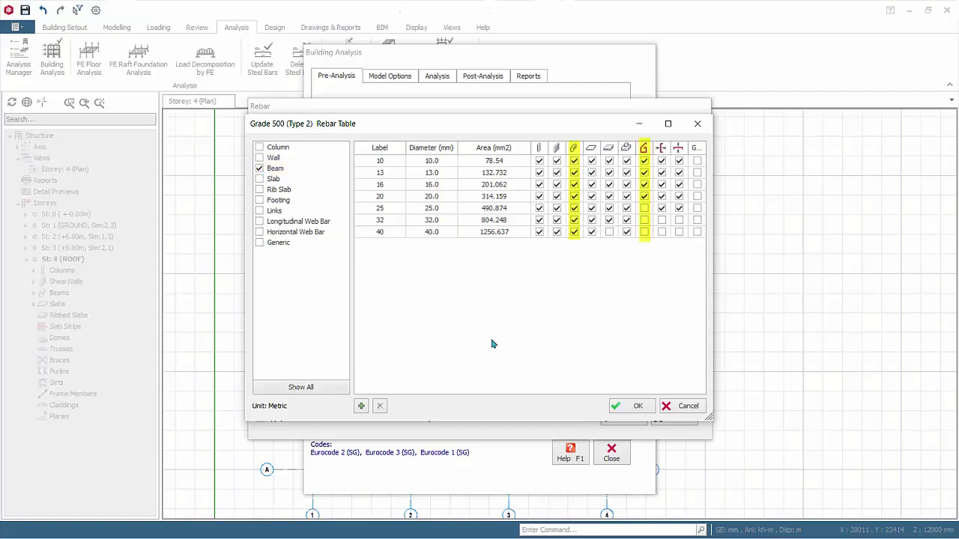
left_click(704, 406)
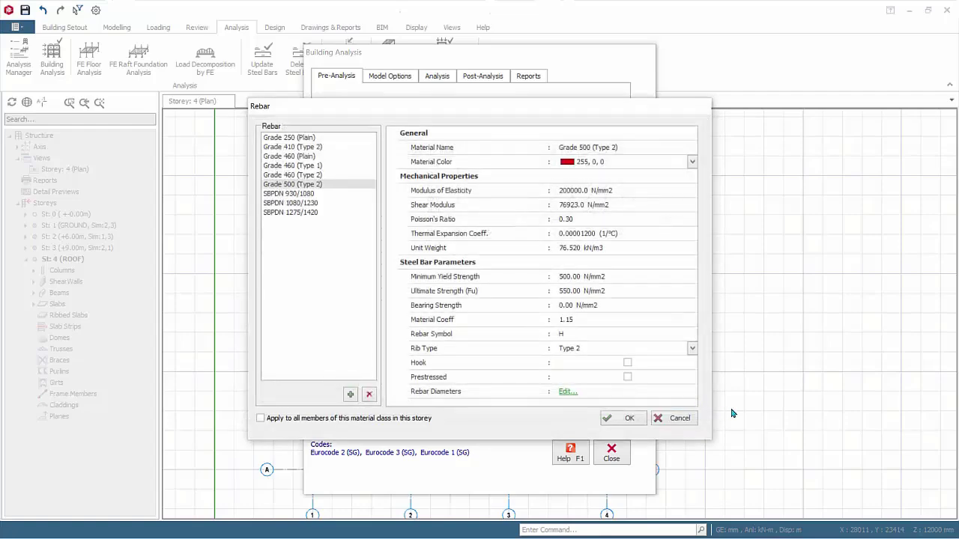
left_click(678, 420)
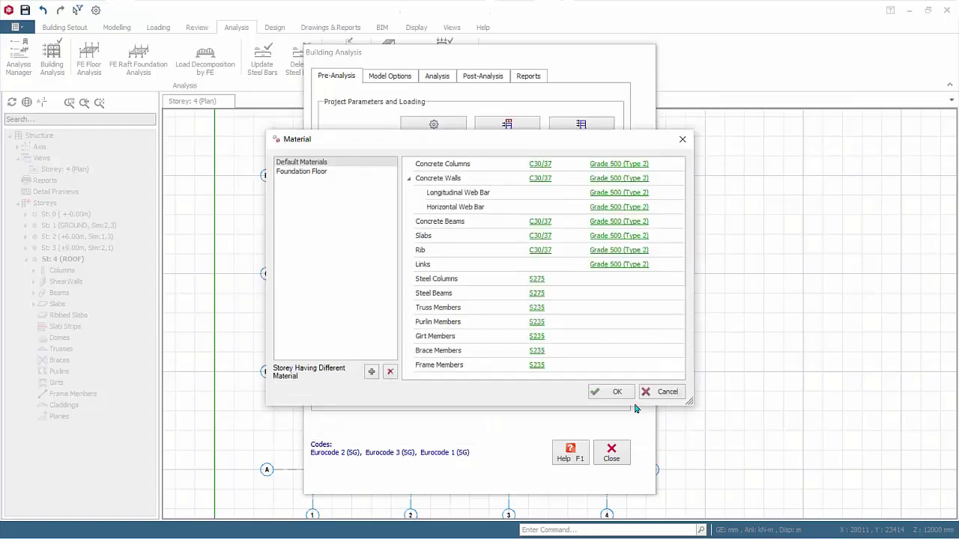
left_click(669, 394)
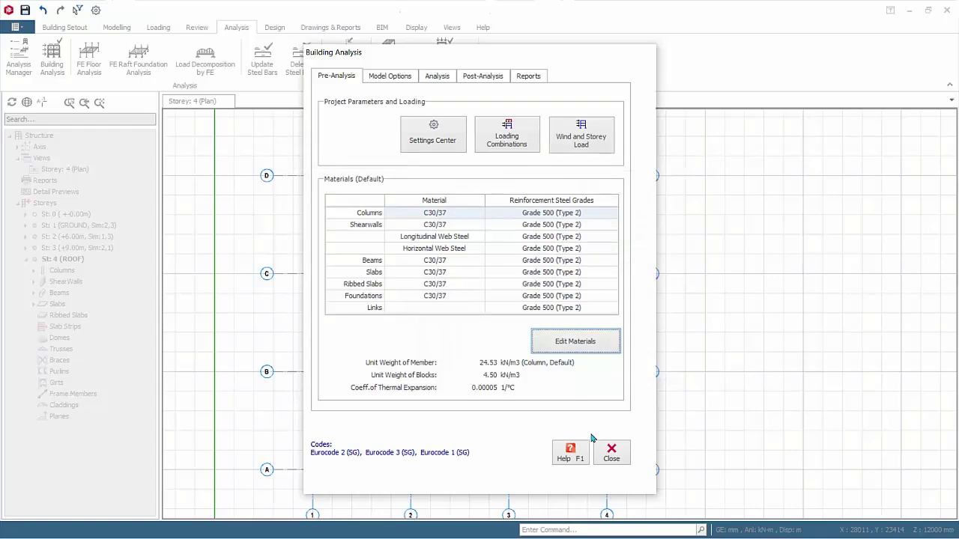
left_click(611, 453)
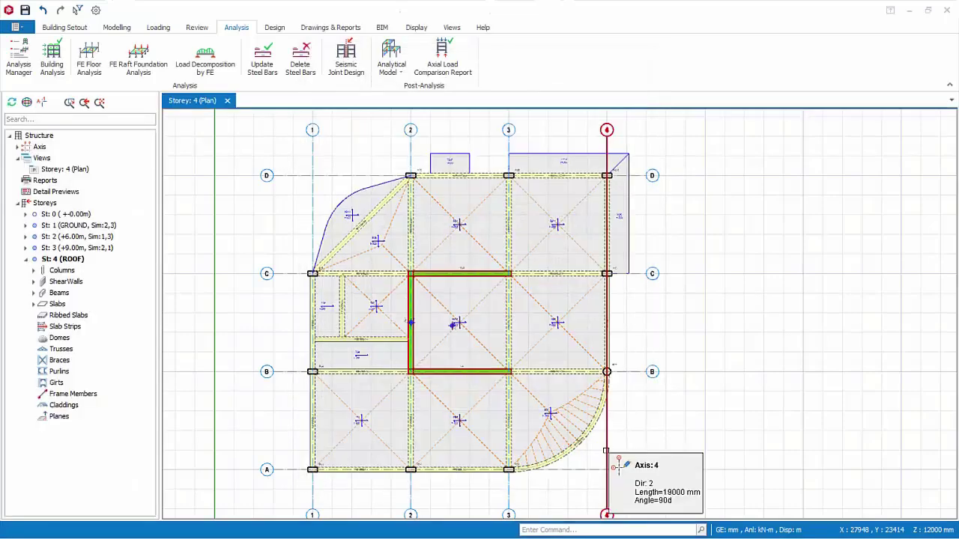
- Examine the batch design options for all members, leaving them without running a design
left_click(277, 28)
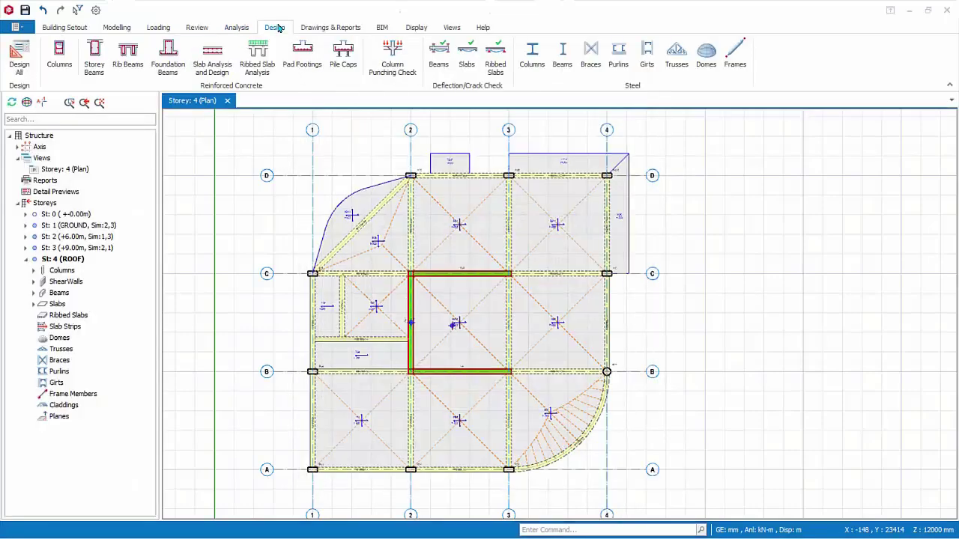
left_click(20, 55)
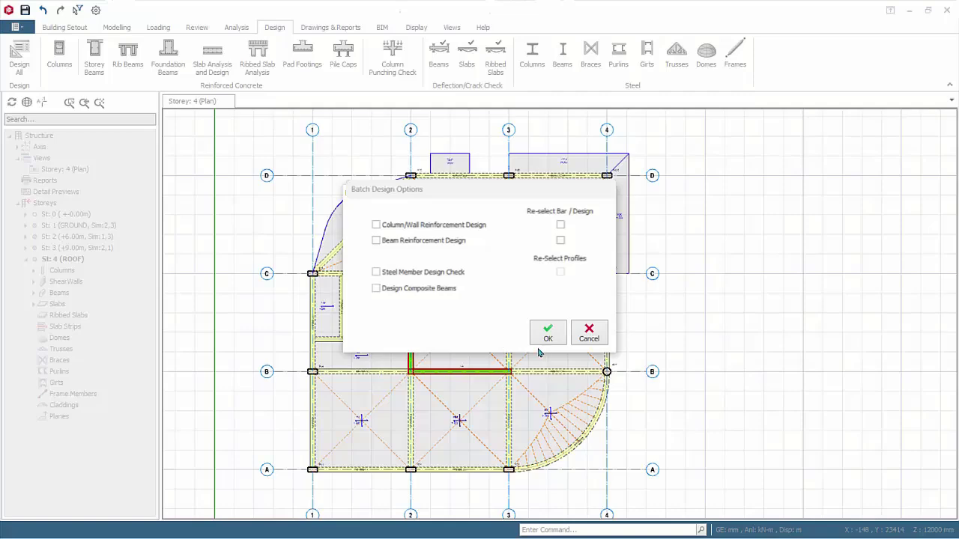
left_click(589, 334)
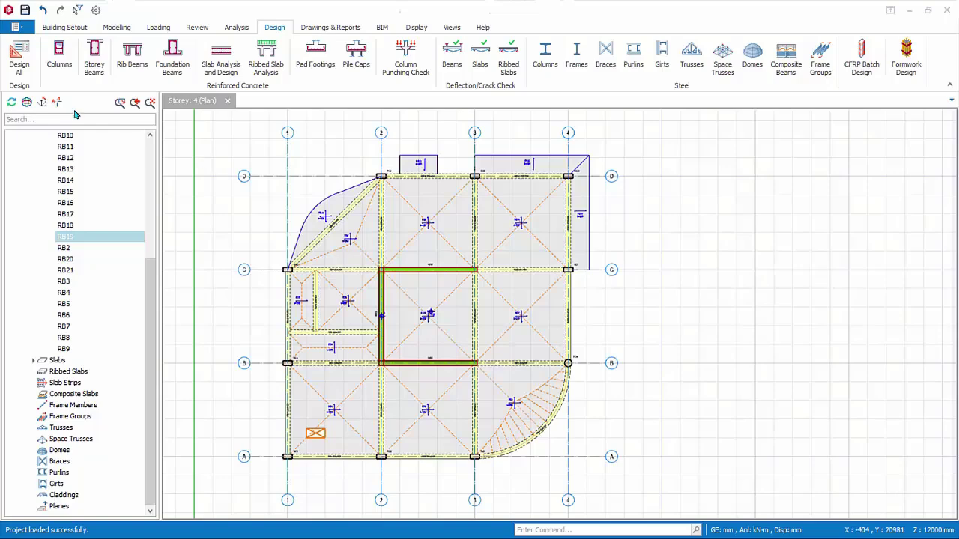
- Open the storey beam section design in a maximized window and view the beam Design and Parameters settings
left_click(94, 57)
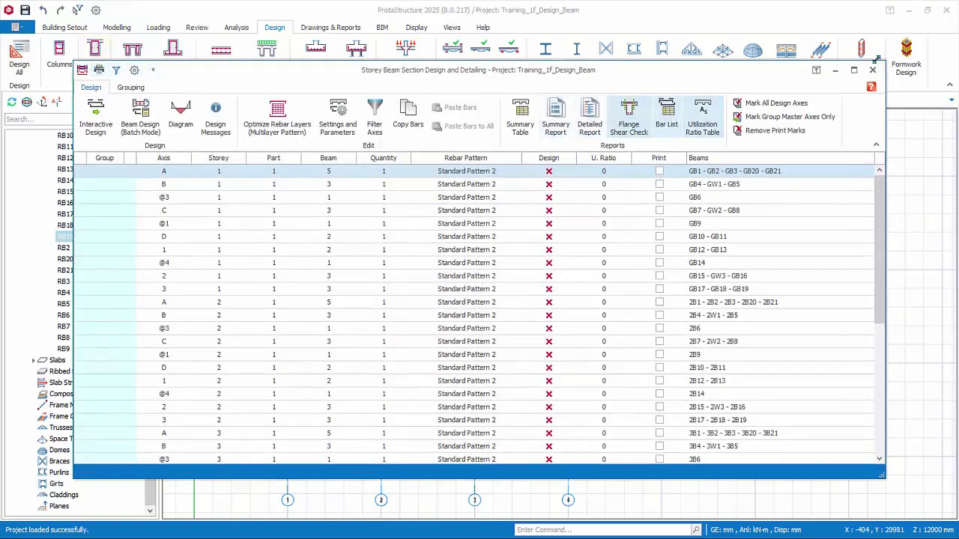
left_click(855, 71)
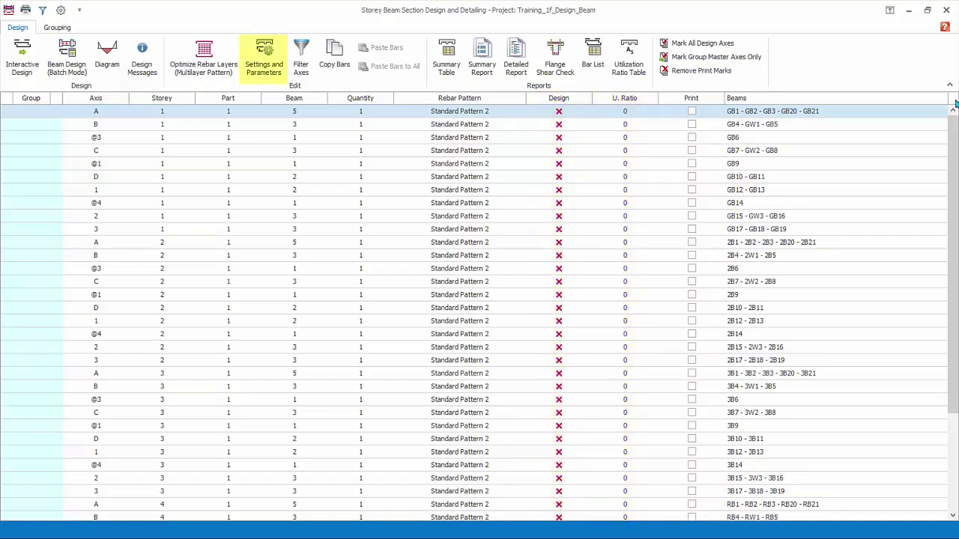
left_click(273, 68)
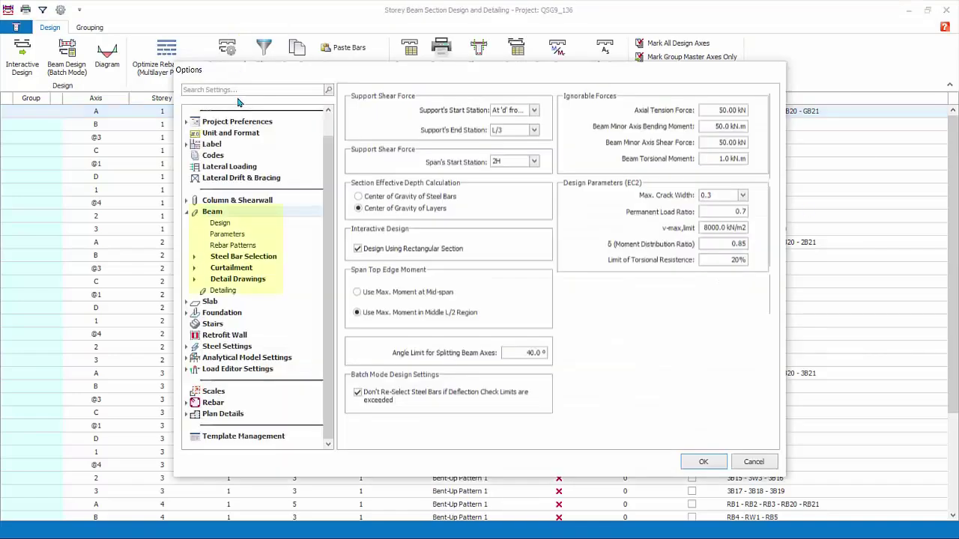
left_click(245, 227)
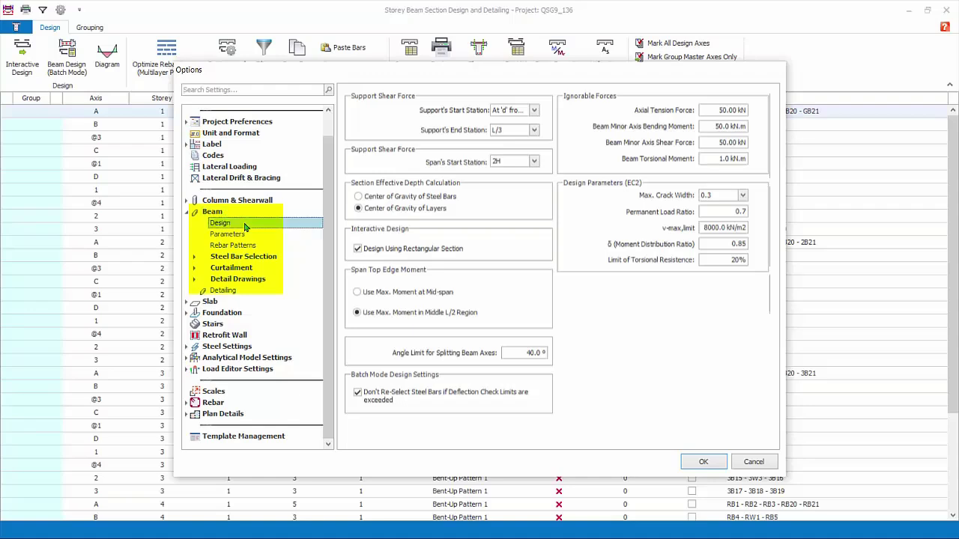
left_click(311, 235)
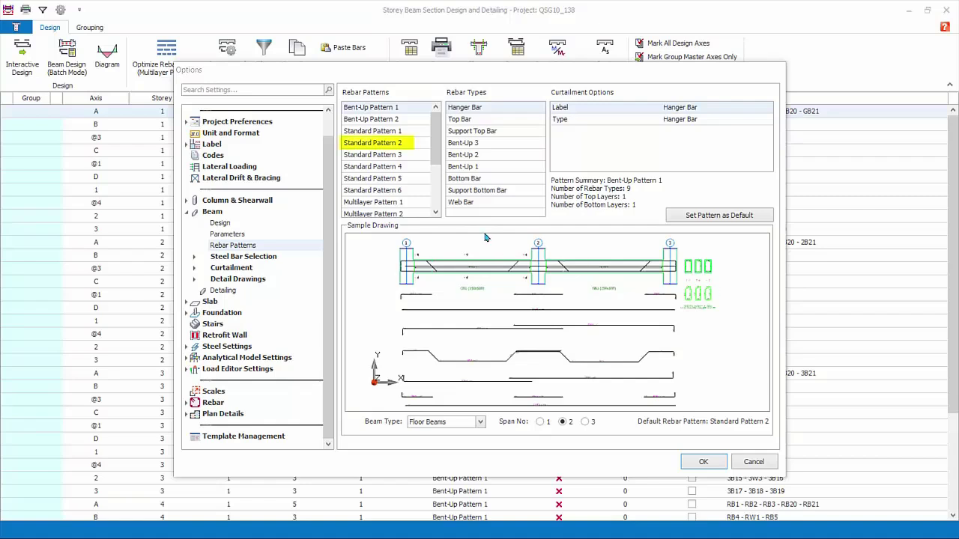
- Examine the top bar of Standard Pattern 2 in the beam rebar pattern settings, including its left extension choices
left_click(388, 146)
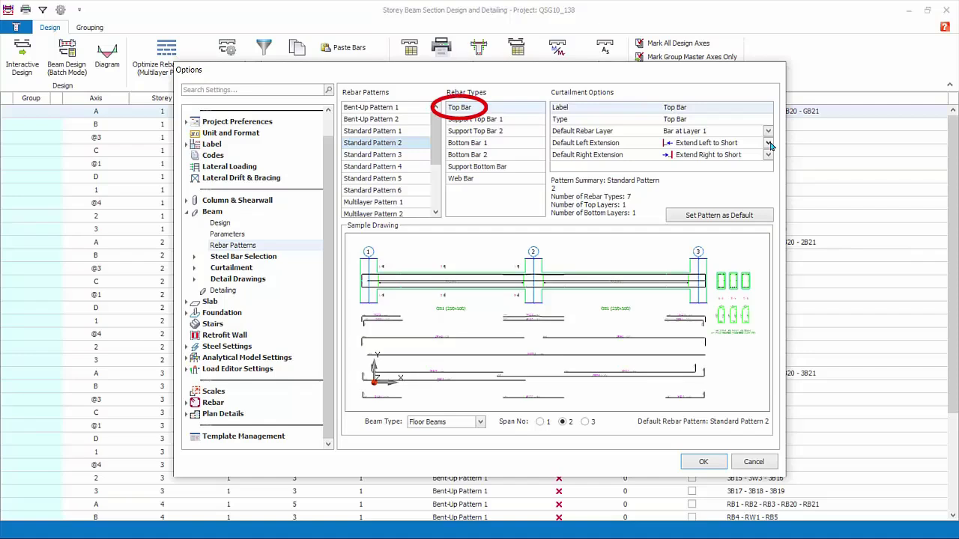
mouse_move(478, 287)
middle_mouse_down()
mouse_move(555, 287)
mouse_move(567, 306)
middle_mouse_up()
scroll(572, 282, "up", 4)
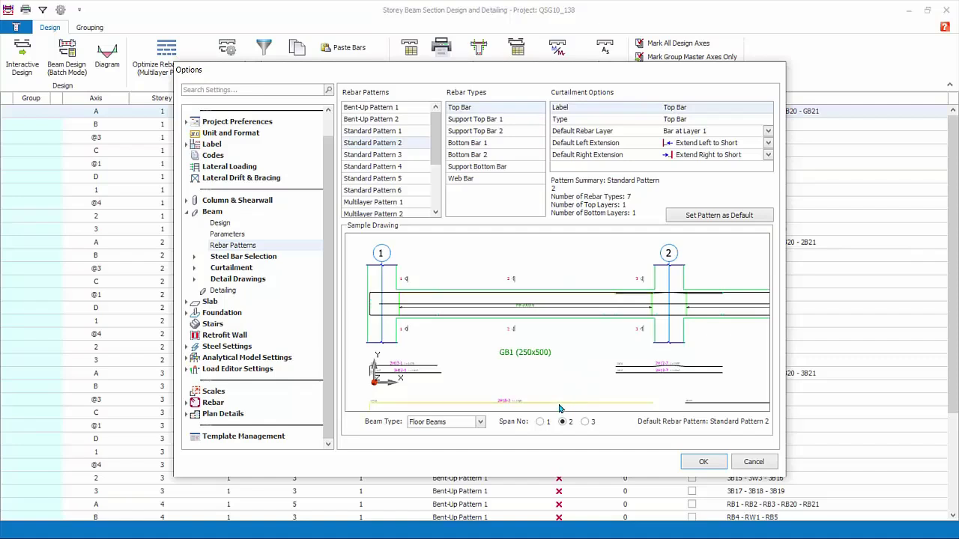
left_click(768, 143)
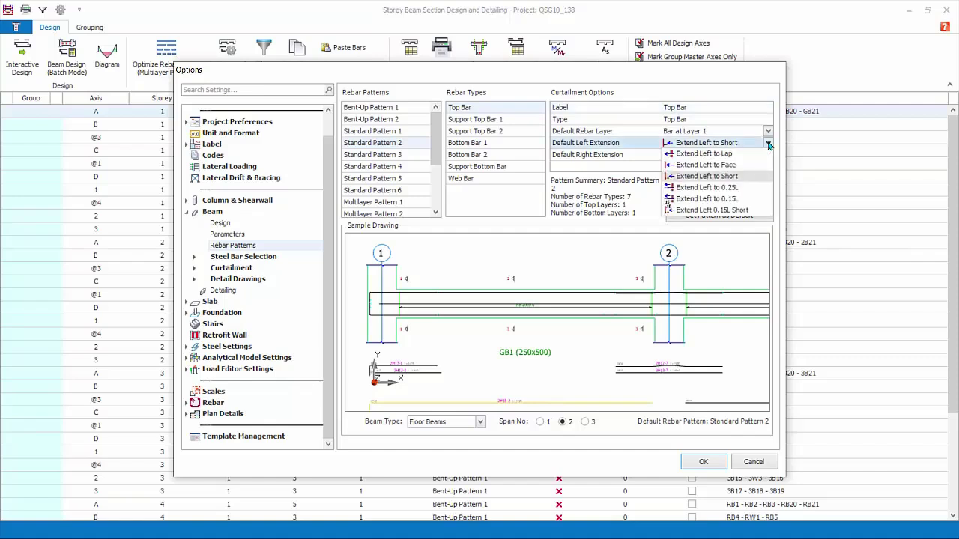
- Review the support top, bottom, support bottom and web bars of Standard Pattern 2 with their curtailment options
left_click(484, 120)
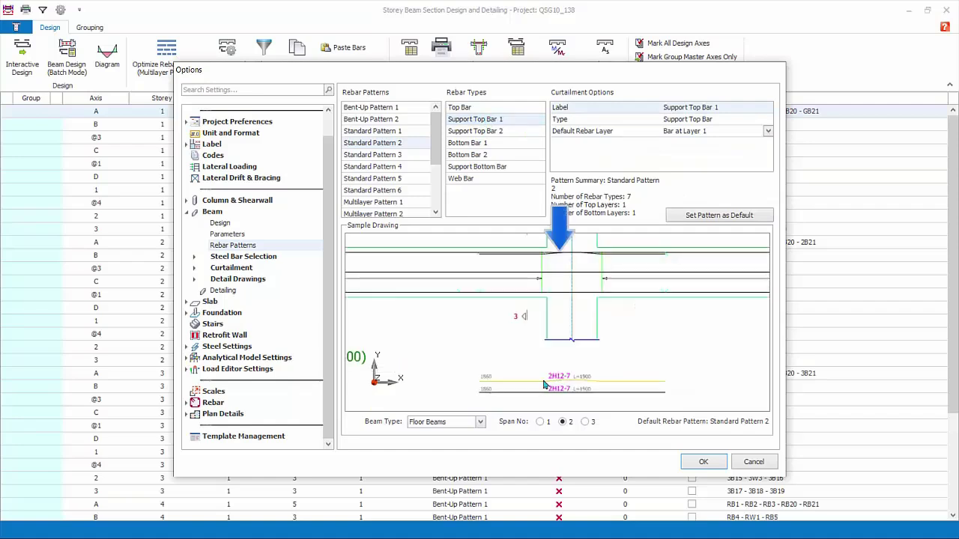
left_click(488, 132)
key("Down")
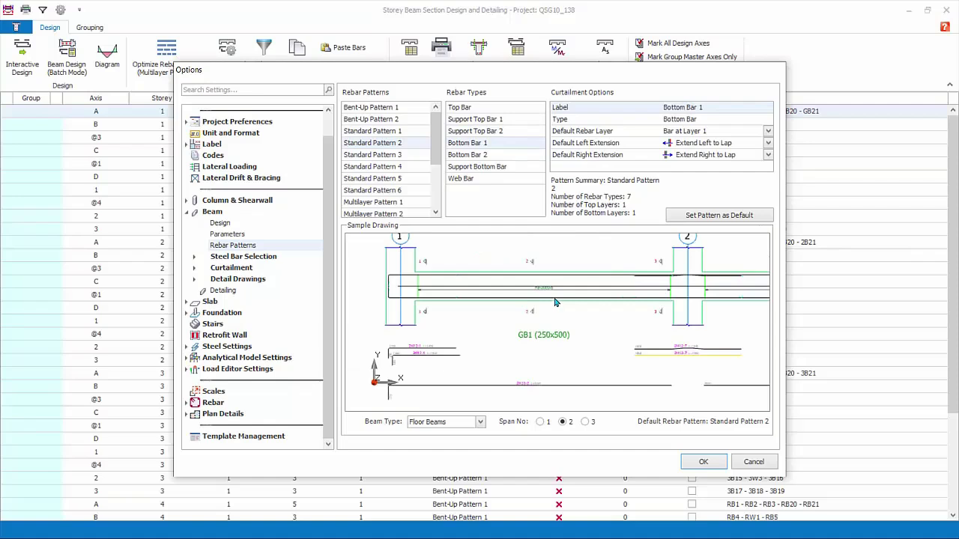
left_click(475, 155)
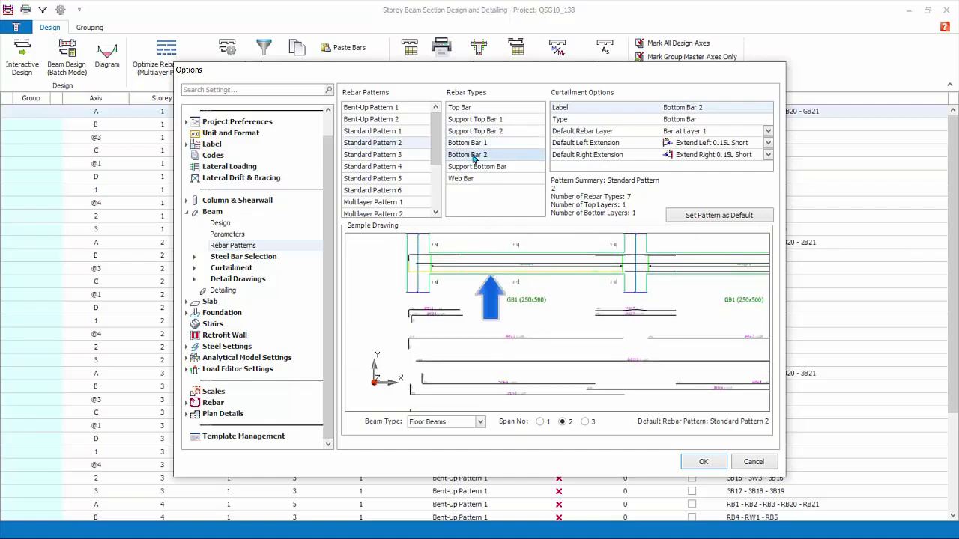
left_click(501, 168)
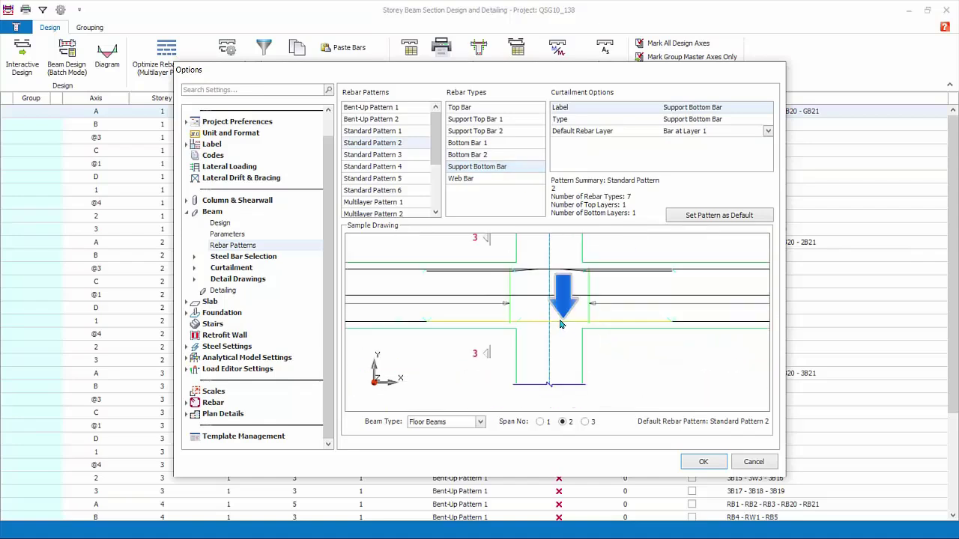
left_click(462, 178)
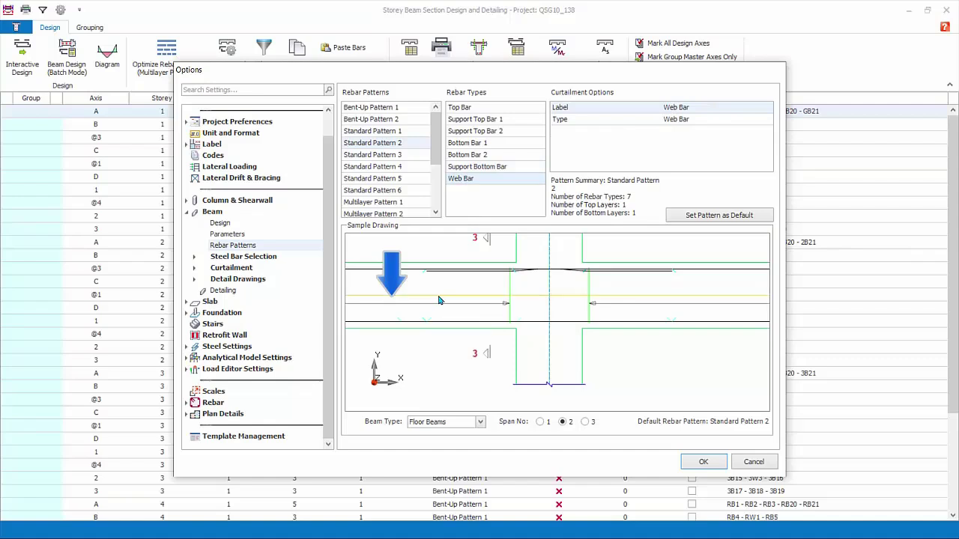
- Compare the layouts of Multilayer Patterns 1, 2 and 4 in the sample drawing
scroll(390, 172, "down", 2)
left_click(373, 130)
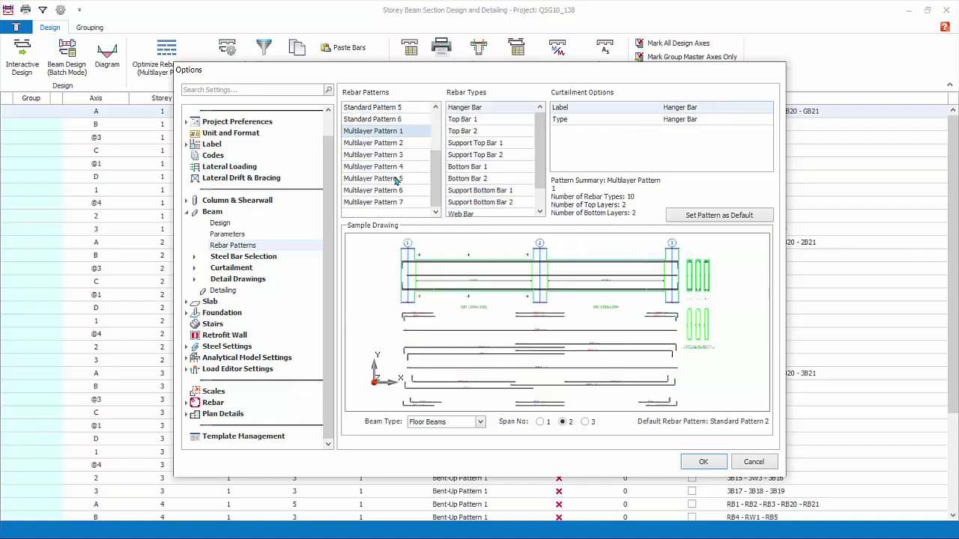
left_click(377, 144)
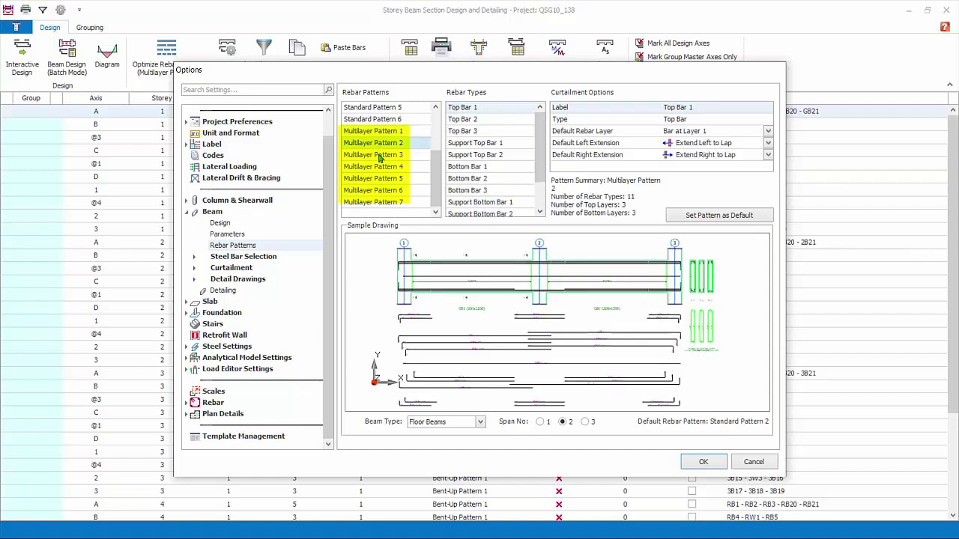
left_click(379, 168)
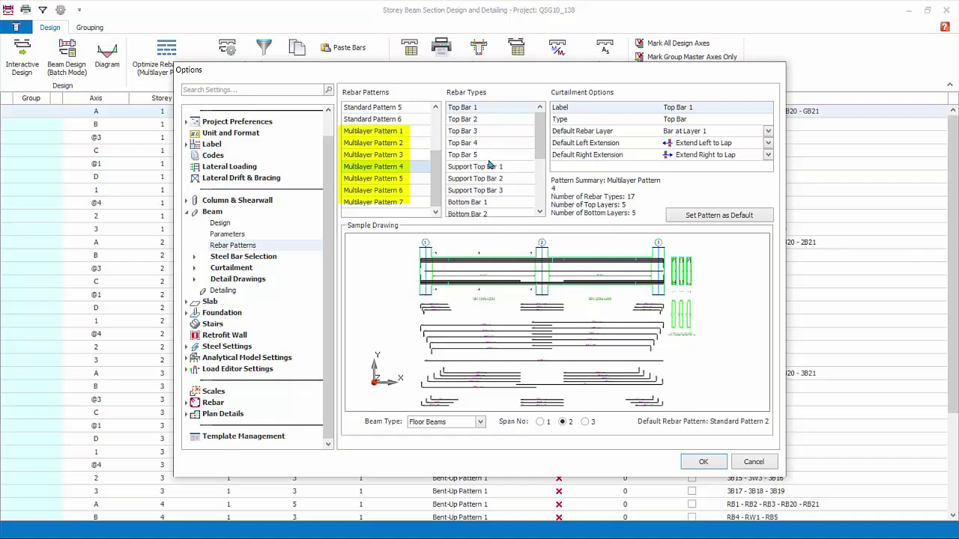
- Select Standard Pattern 2 again and set it as the default beam rebar pattern
scroll(401, 124, "up", 2)
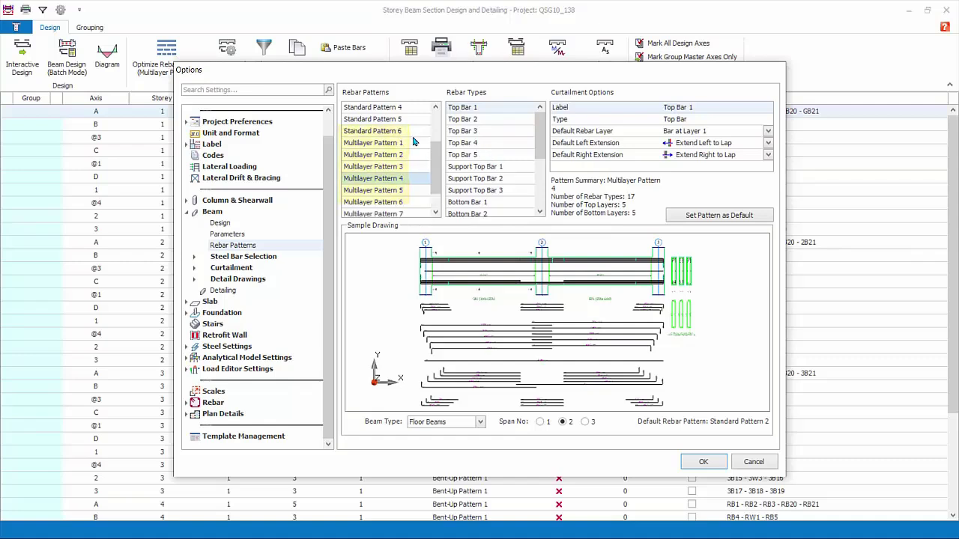
left_click(402, 111)
scroll(402, 118, "up", 1)
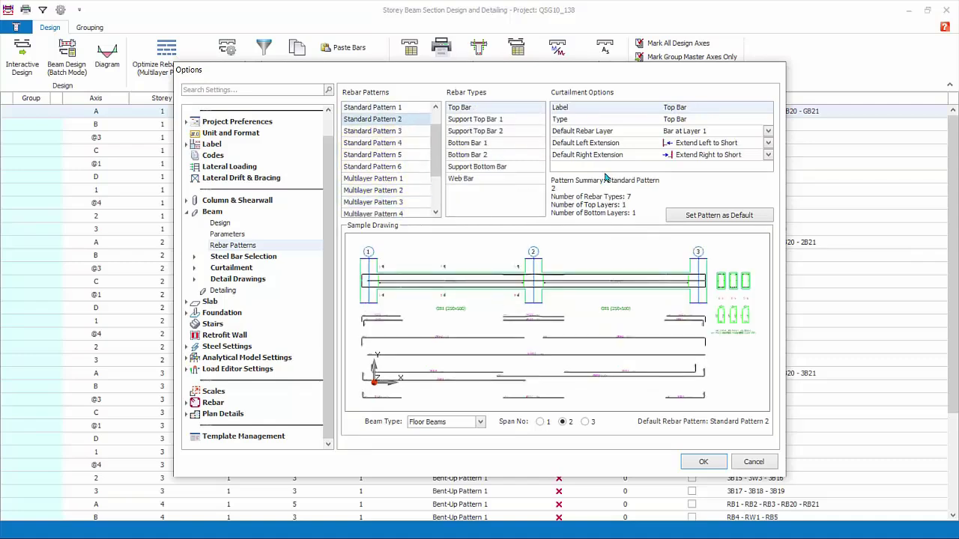
left_click(710, 218)
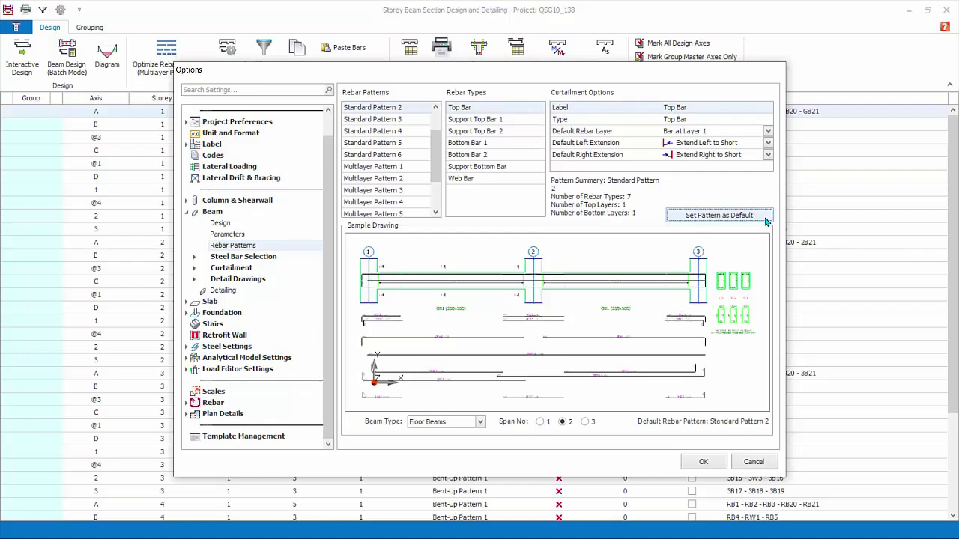
- Check the beam type choices and preview the pattern with 1, 2 and 3 spans, returning to 2 spans
left_click(480, 423)
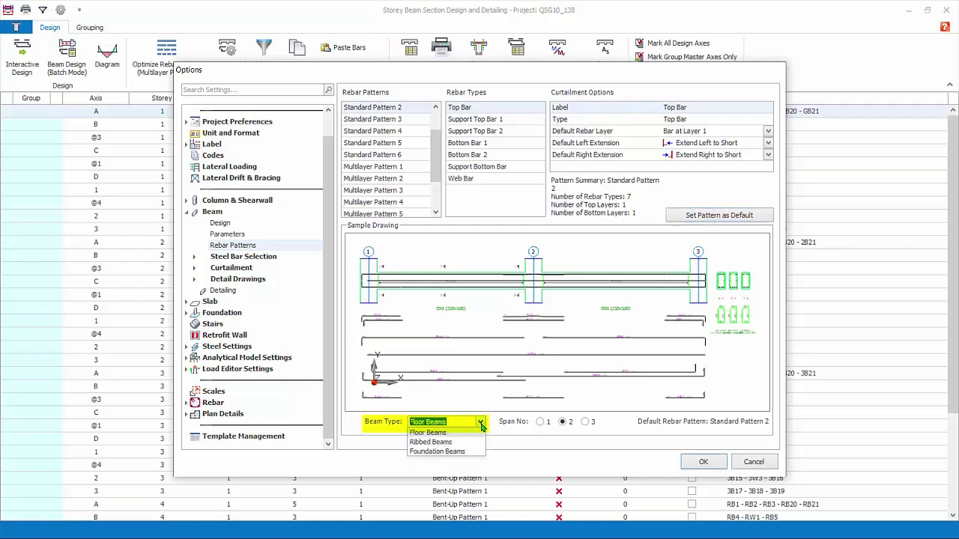
left_click(481, 424)
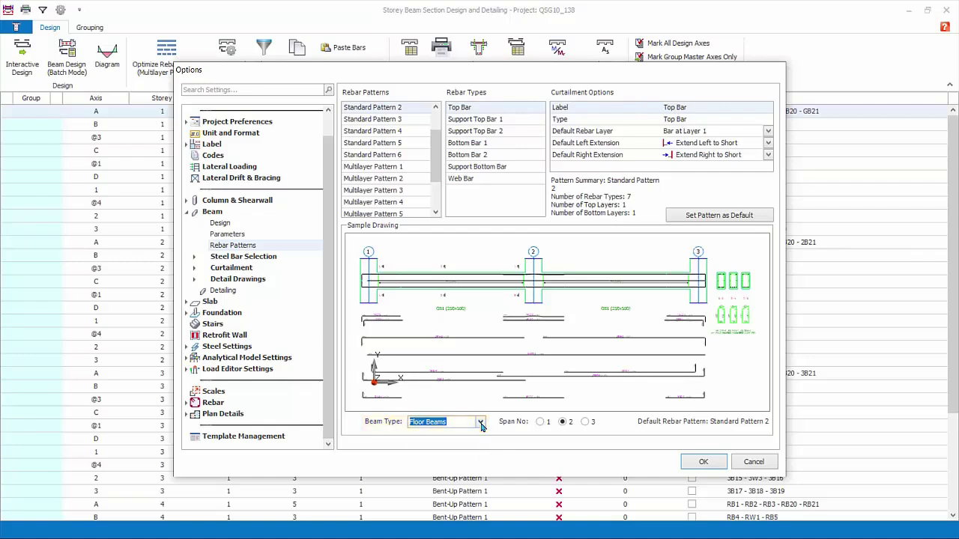
left_click(540, 423)
left_click(562, 423)
left_click(586, 421)
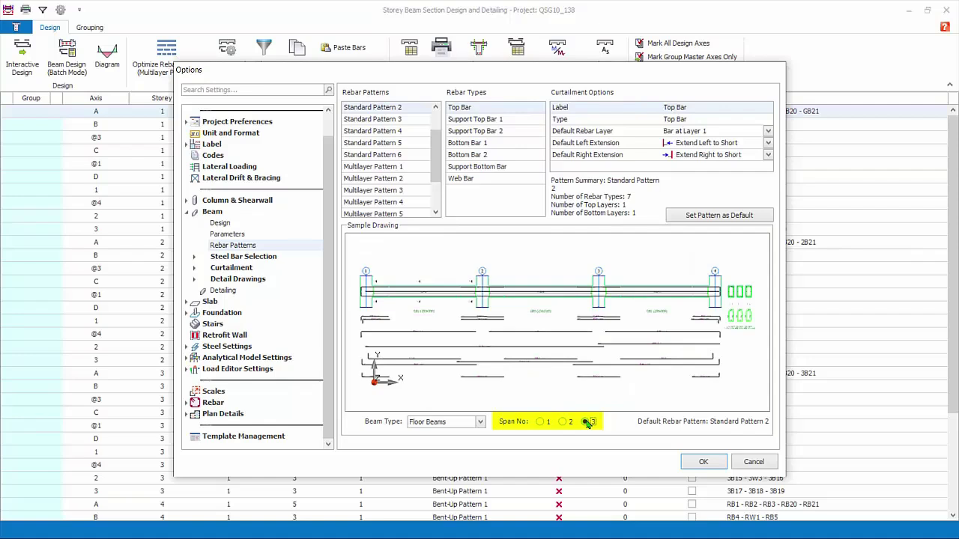
left_click(563, 423)
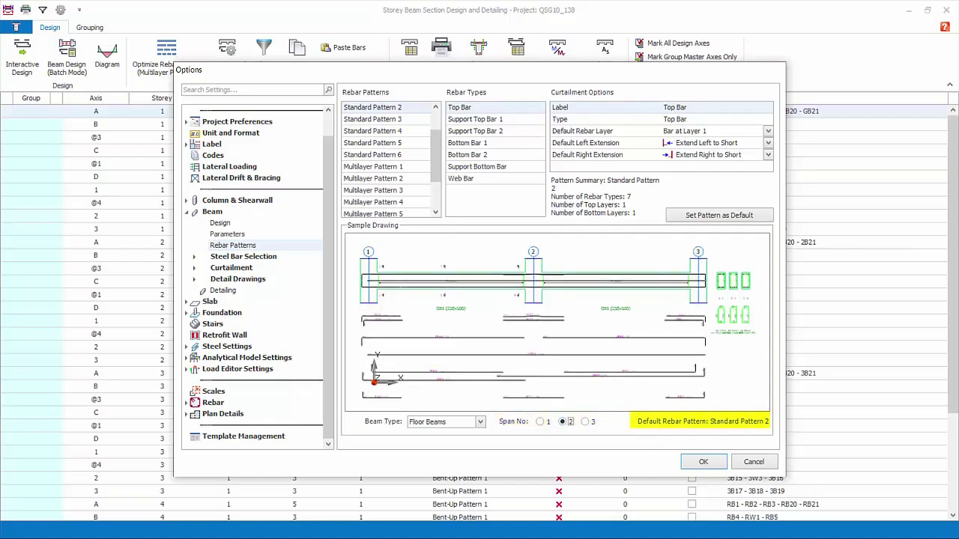
- Include bar spacing checks in the design status under the steel bar selection method, and review the bent-up bar settings
left_click(244, 257)
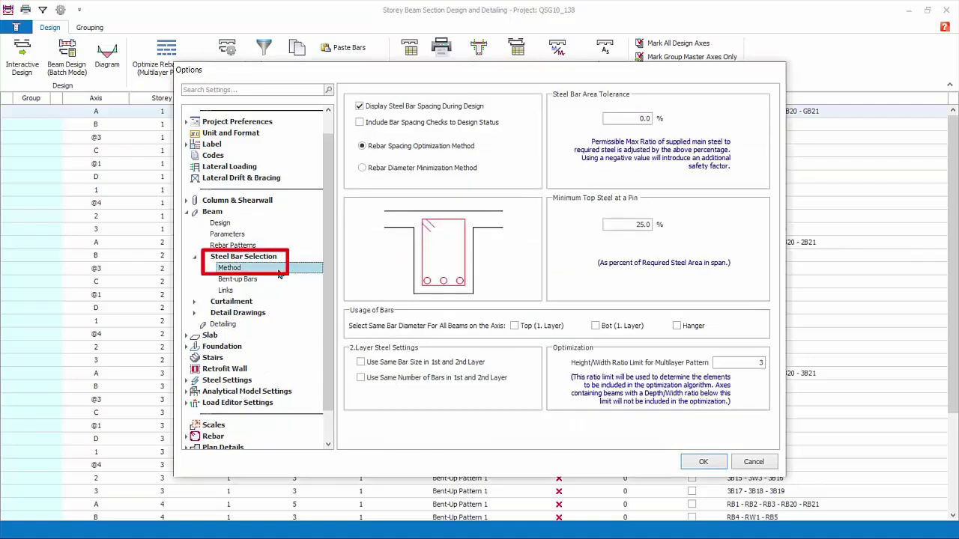
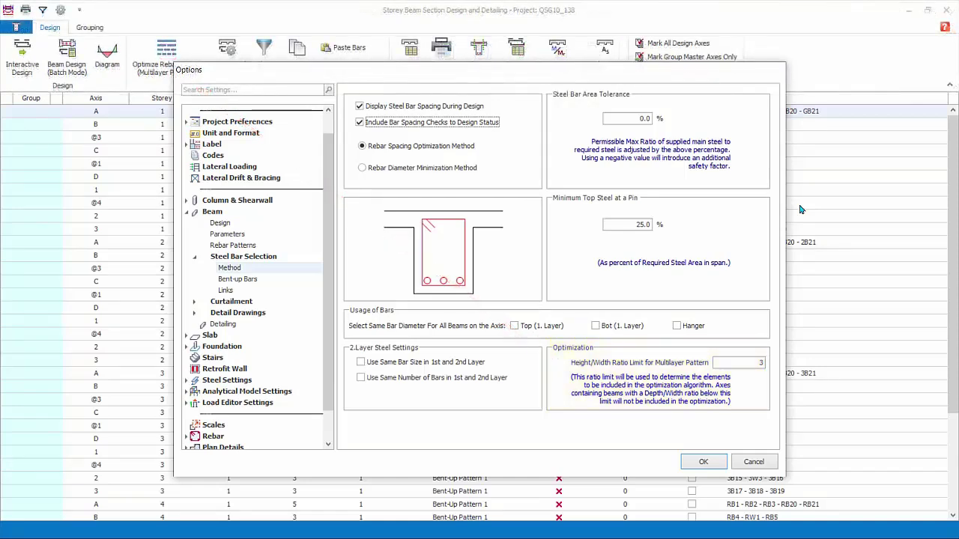
left_click(240, 279)
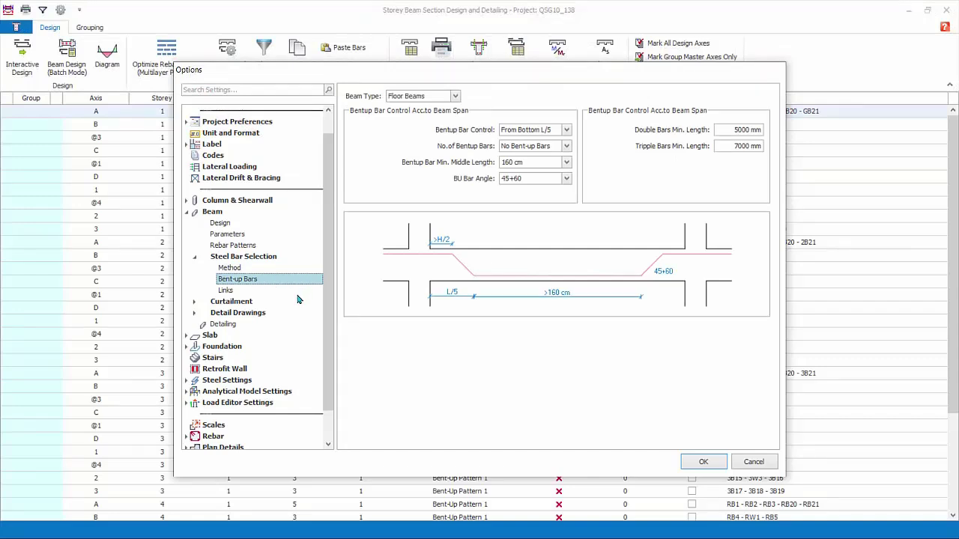
- Compare the curtailment lap options, returning bottom span bars to Lap Bars Outside Support and top span bars to Lap Bars Inside Support
left_click(298, 299)
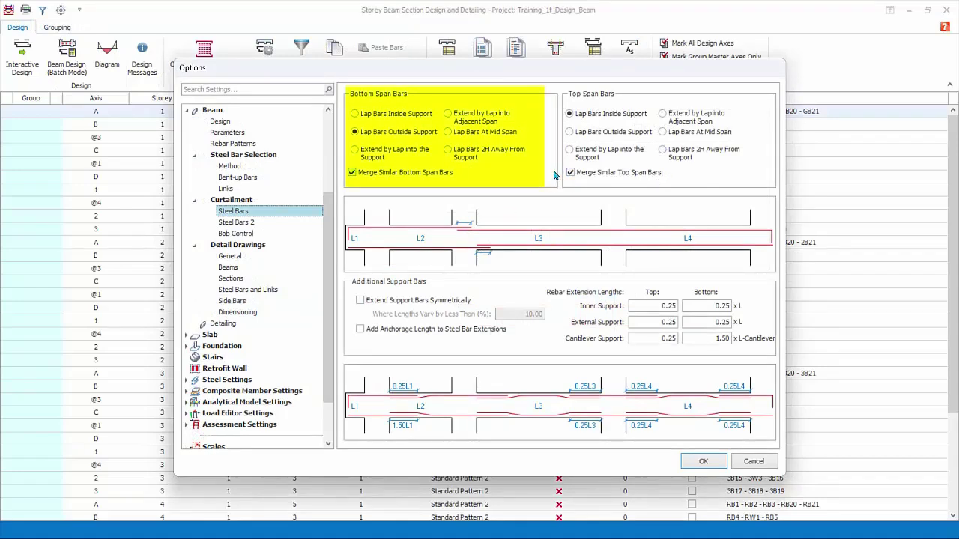
left_click(355, 116)
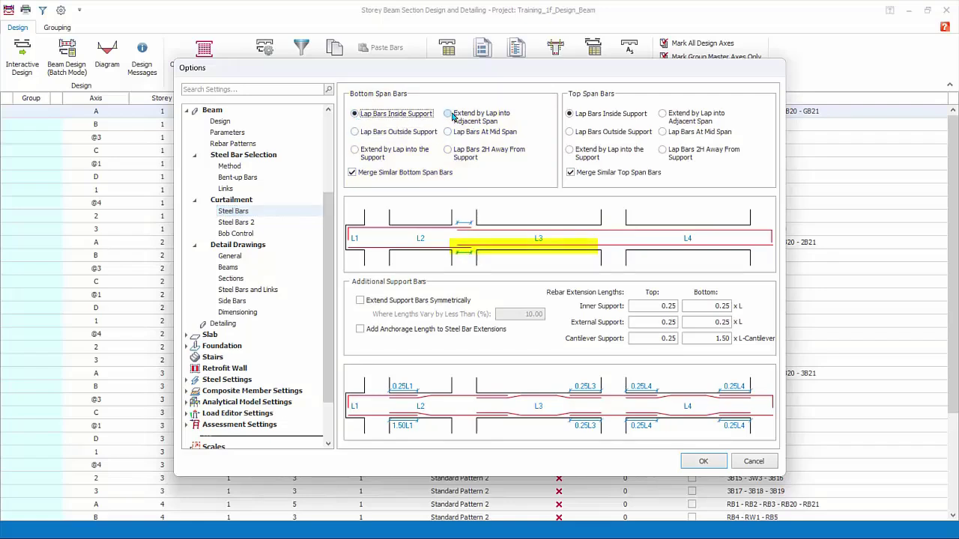
left_click(355, 150)
left_click(457, 116)
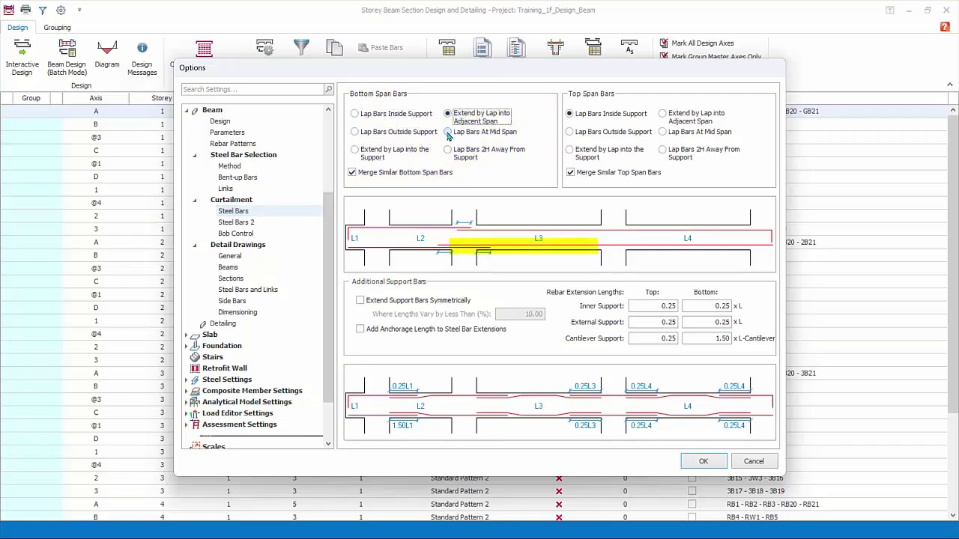
left_click(448, 133)
left_click(447, 152)
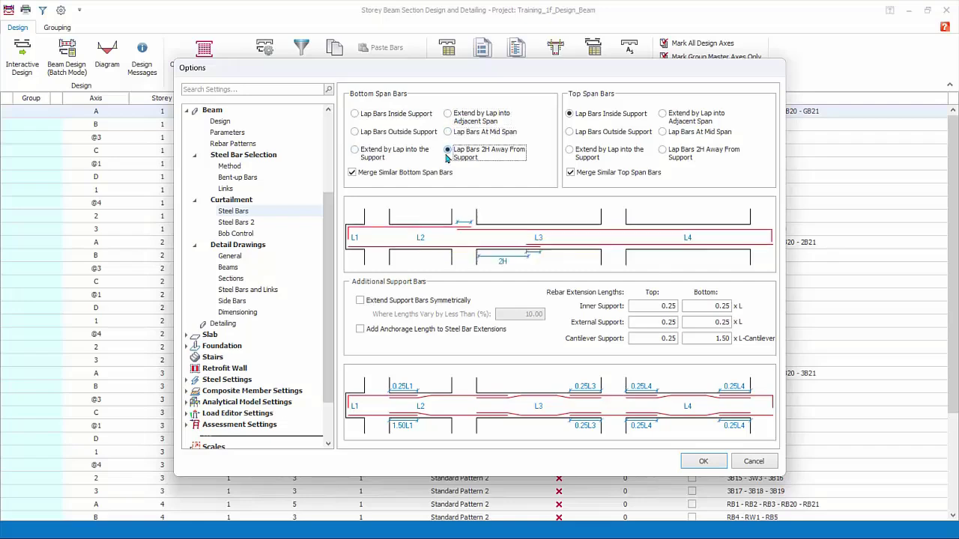
left_click(355, 132)
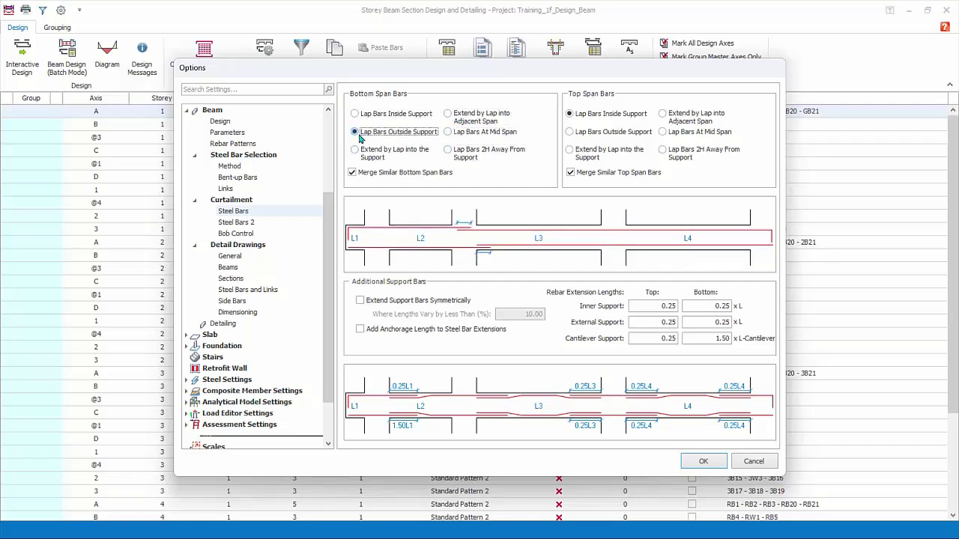
left_click(571, 132)
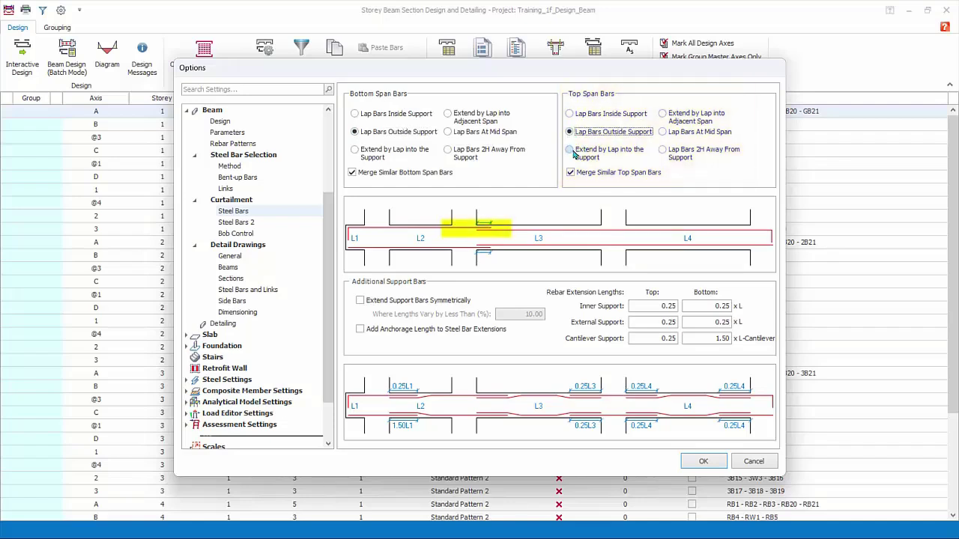
left_click(579, 114)
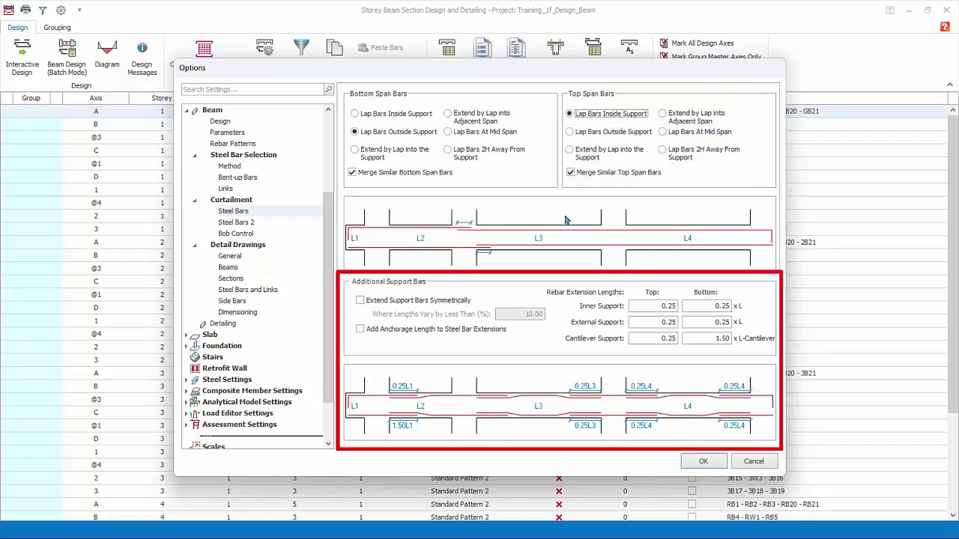
- In the end support curtailment settings, turn off Don't Use Top Support Bars and keep Extend Top Span Bars to End Support enabled
key("Tab")
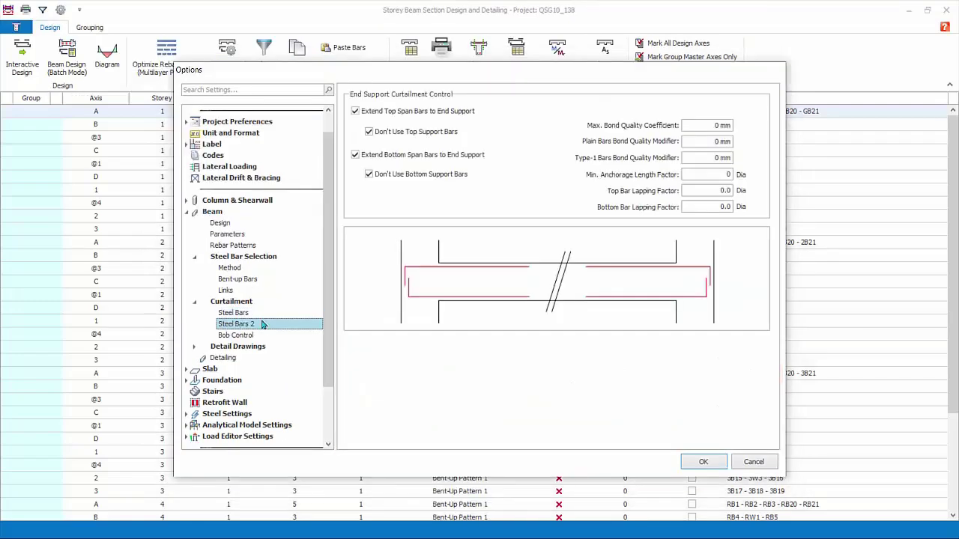
left_click(368, 131)
left_click(355, 111)
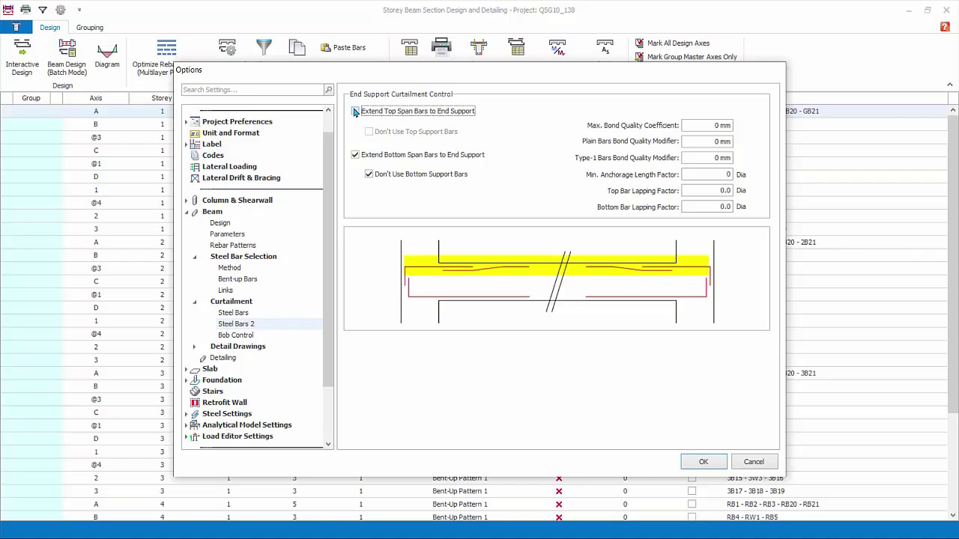
left_click(355, 111)
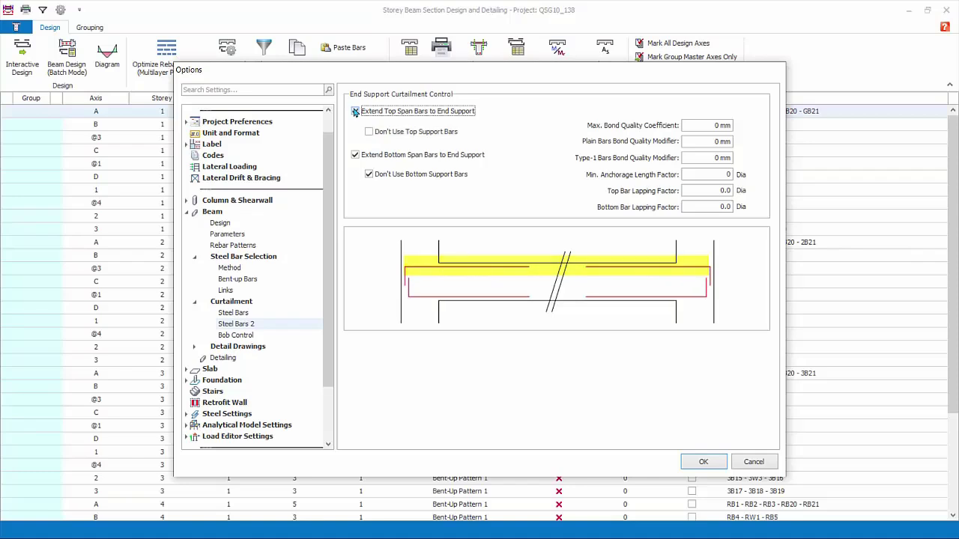
- Review the bob control settings and browse all beam Detail Drawings settings from General to Dimensioning
left_click(235, 335)
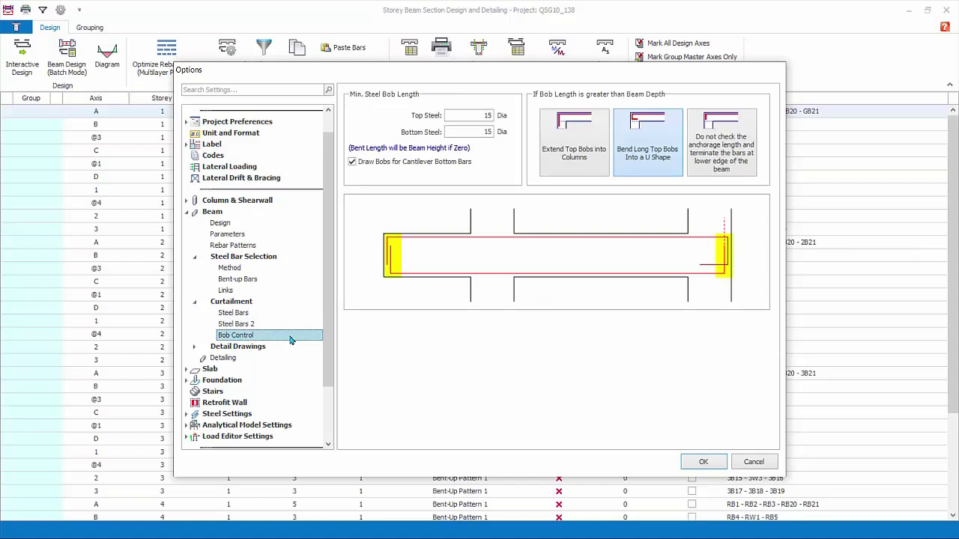
left_click(198, 346)
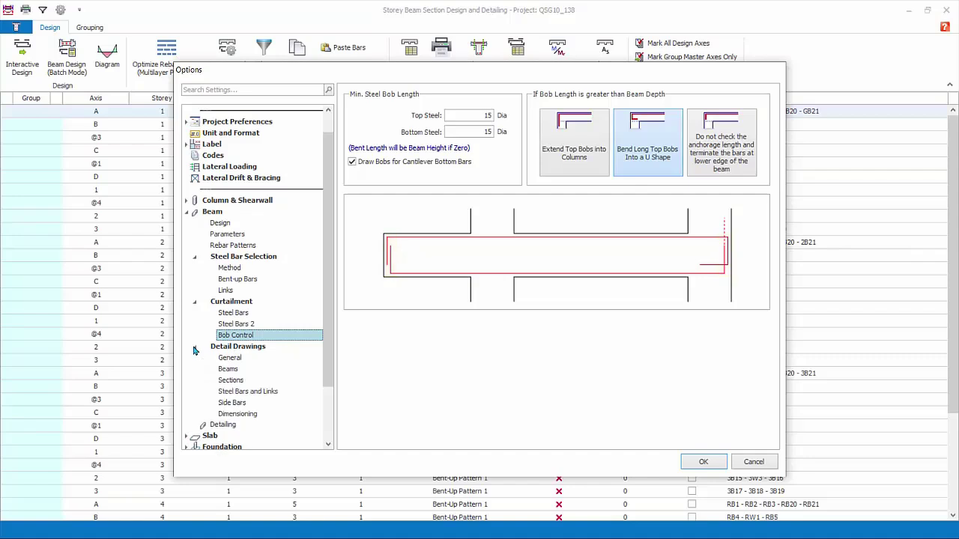
left_click(230, 358)
left_click(228, 369)
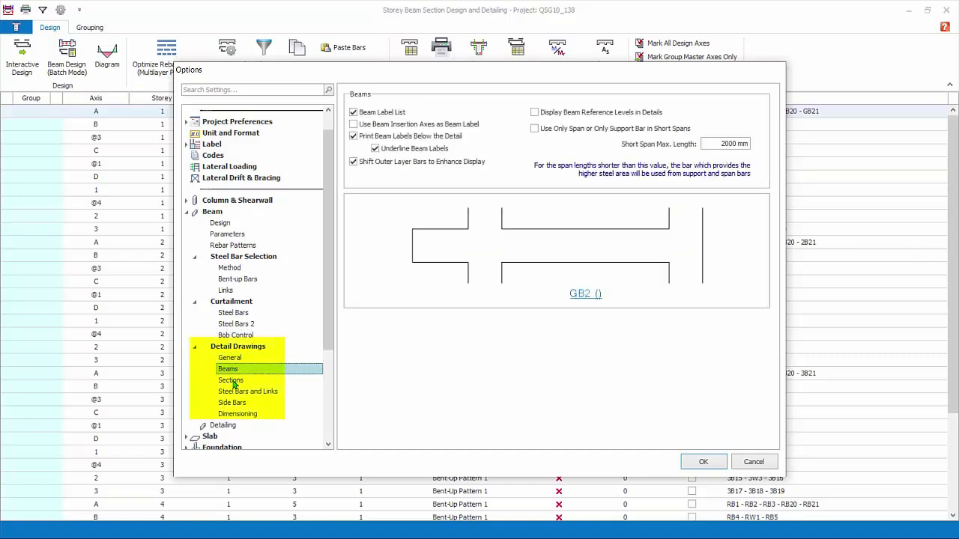
left_click(231, 381)
left_click(235, 392)
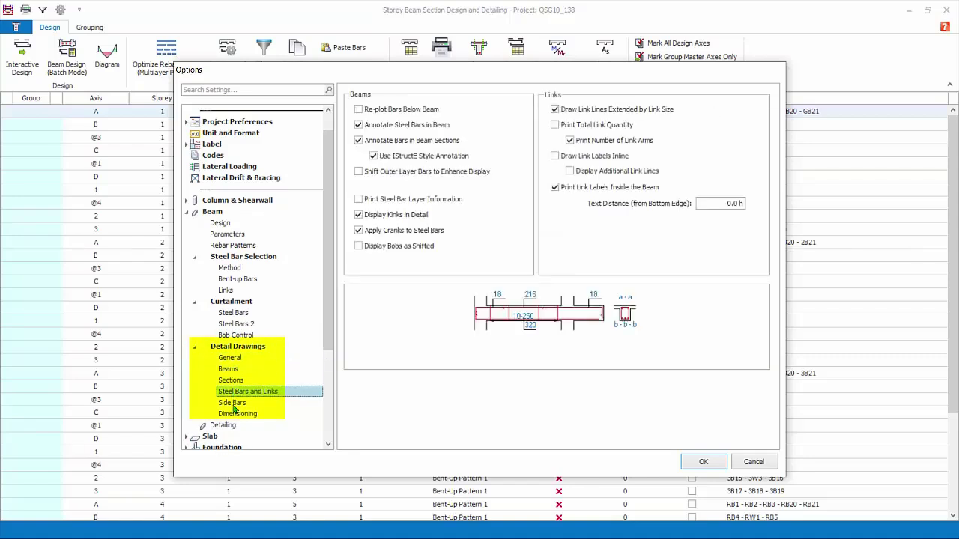
left_click(234, 404)
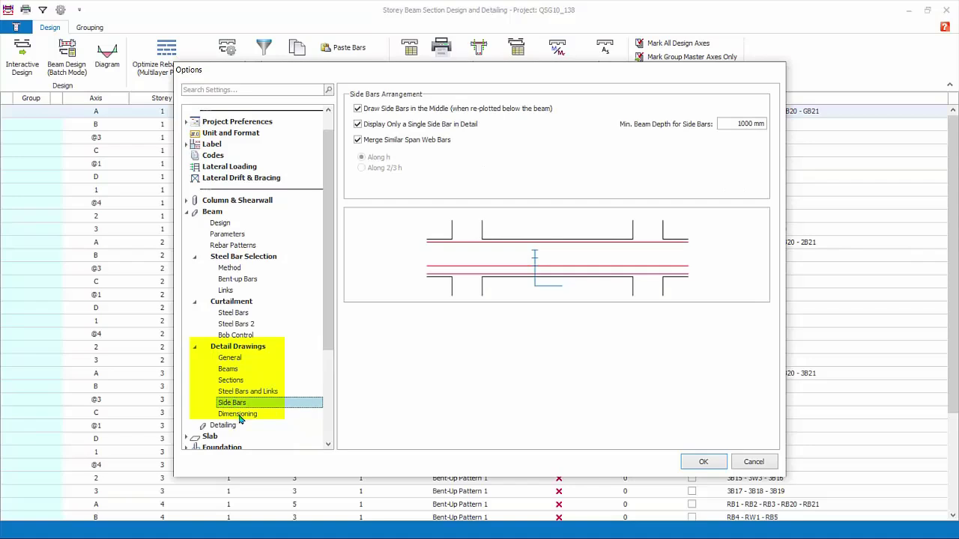
left_click(238, 415)
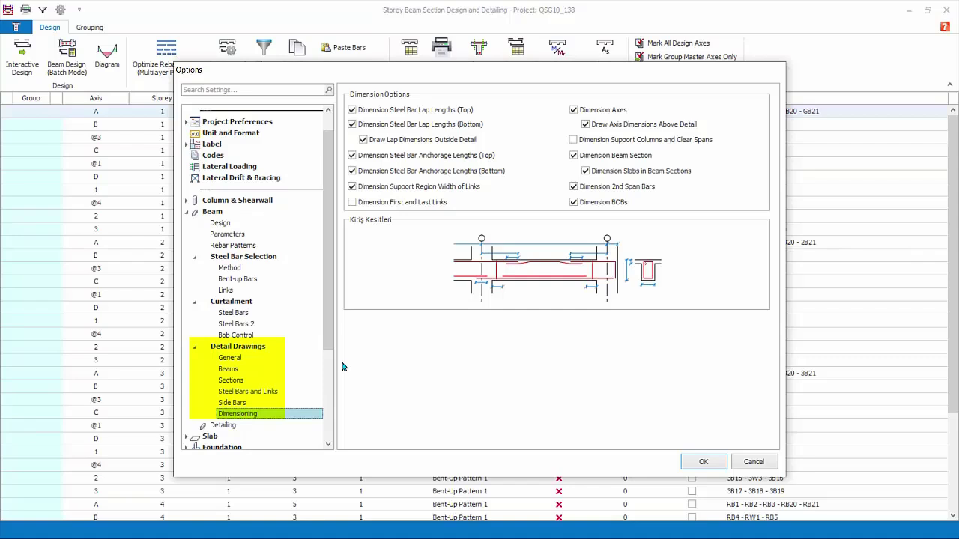
- Examine the General, Beams, Sections, and Steel Bars and Links drawing settings, previewing Display Bobs as Shifted and restoring it
left_click(234, 359)
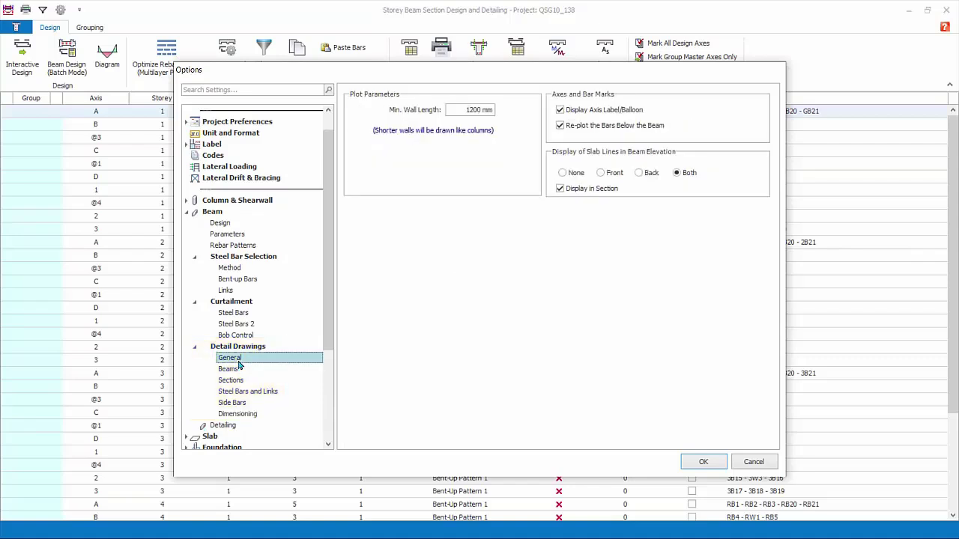
left_click(238, 372)
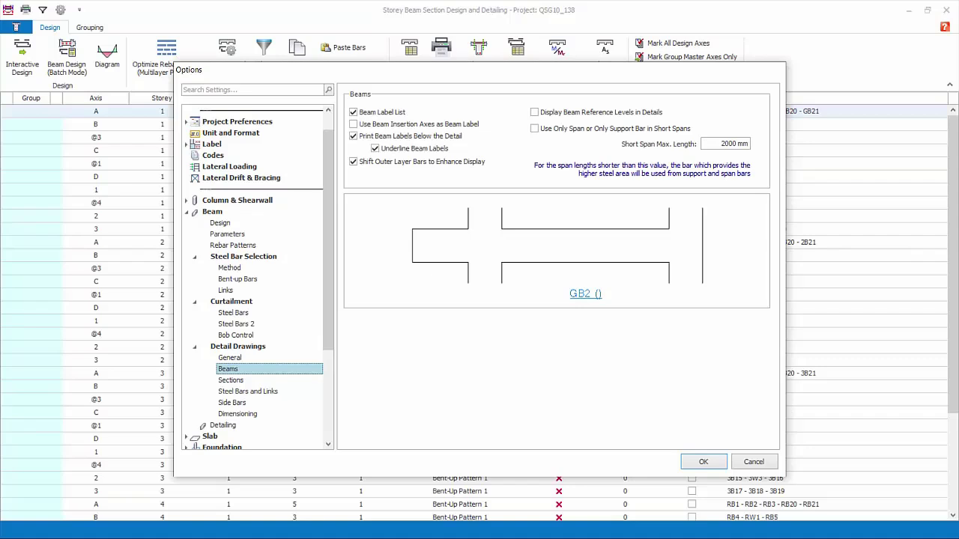
left_click(241, 381)
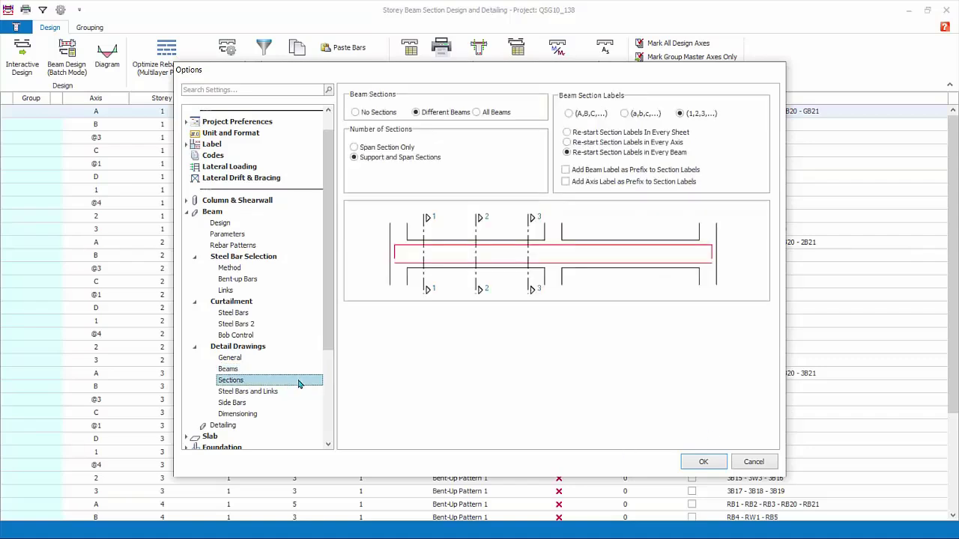
left_click(279, 395)
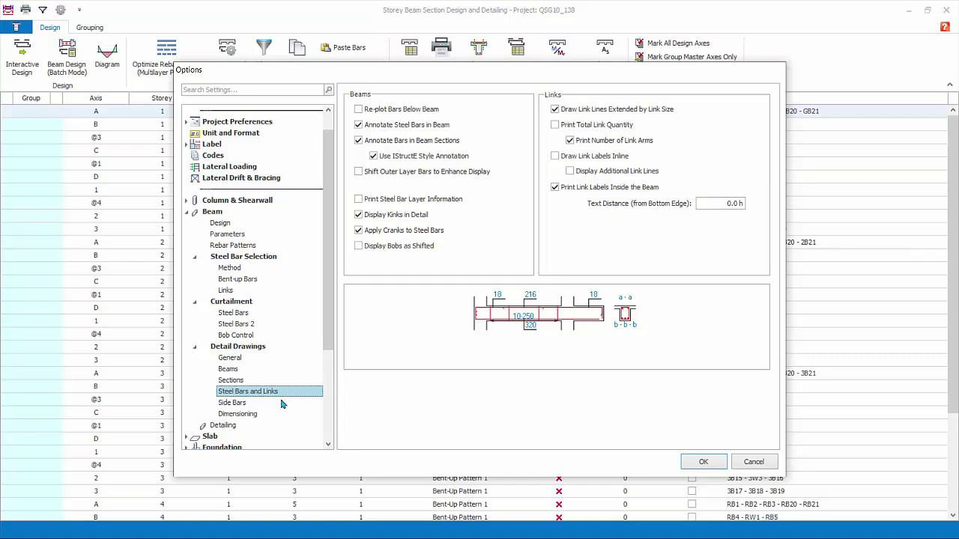
left_click(358, 246)
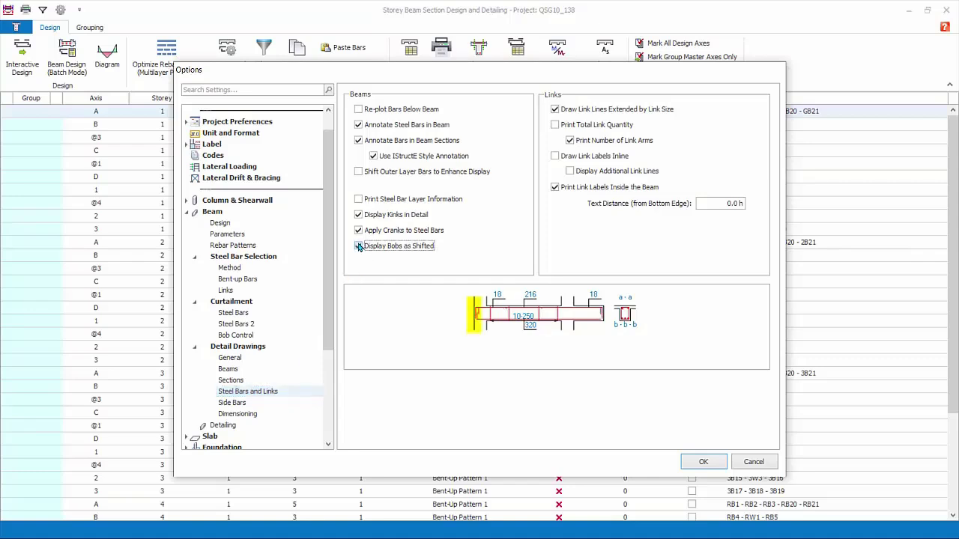
left_click(359, 246)
- Review the side bar, dimensioning and beam detailing settings, and accept the options
left_click(255, 404)
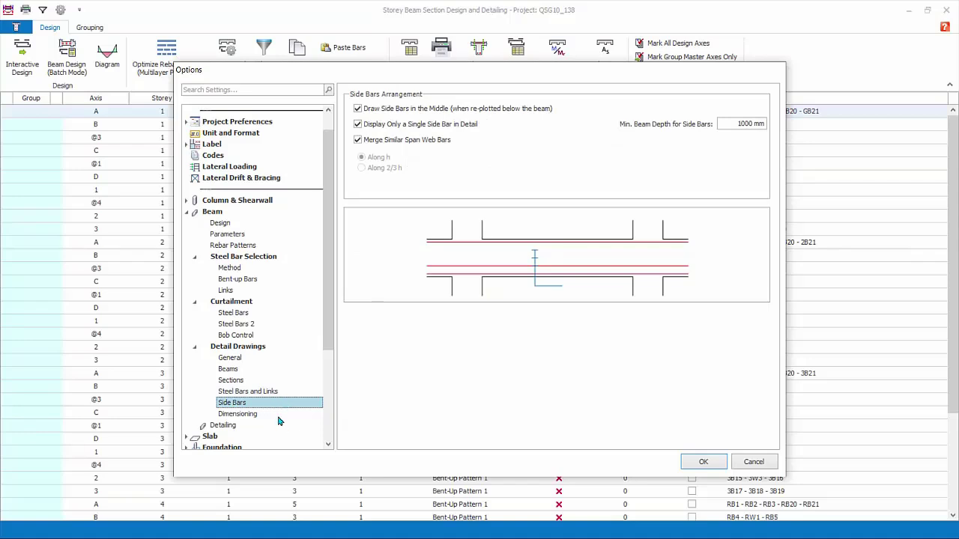
left_click(239, 415)
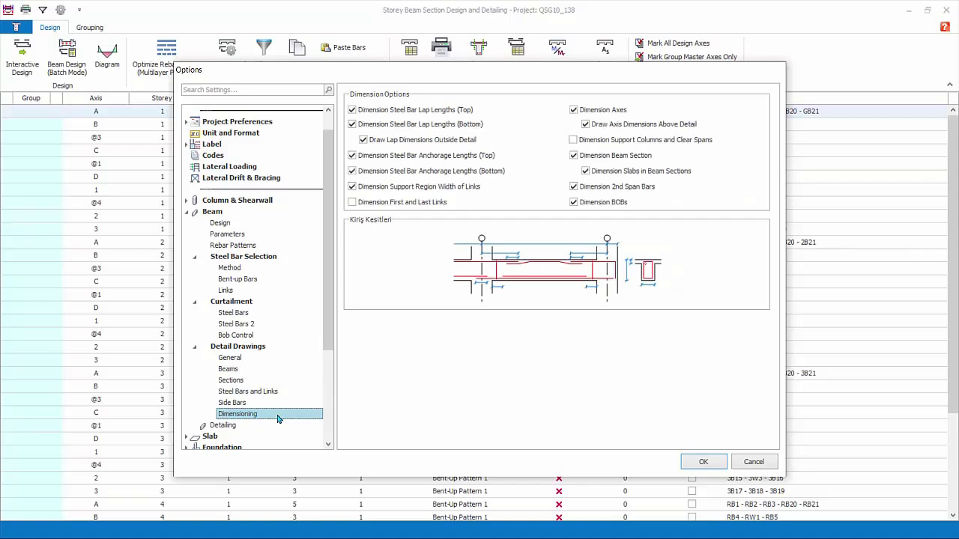
left_click(223, 426)
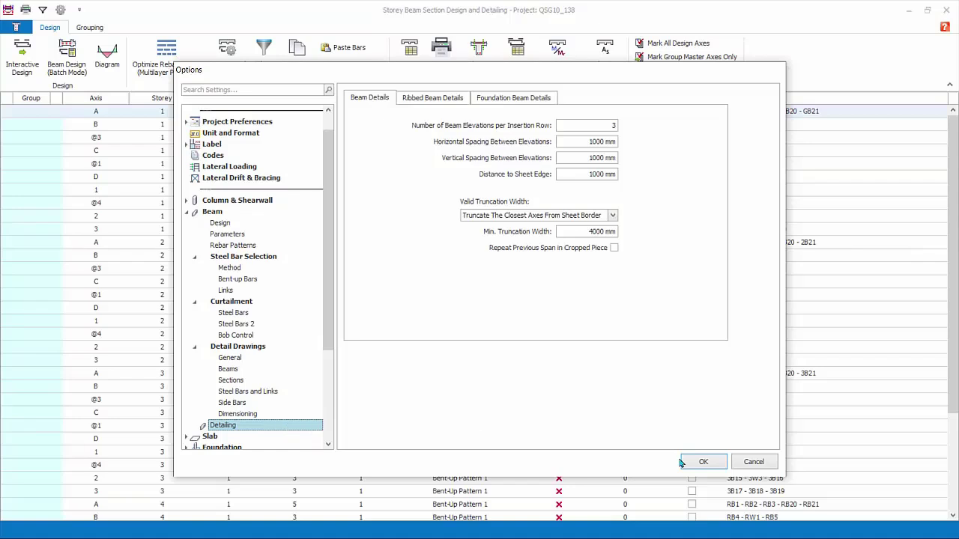
left_click(703, 463)
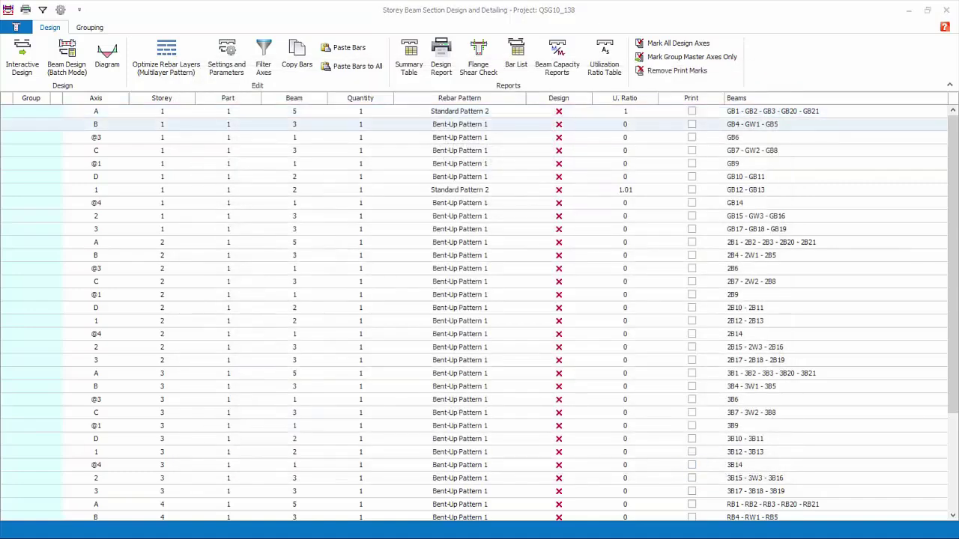
- Run the batch beam reinforcement design for all storeys with the Re-select All Bars option
left_click(67, 60)
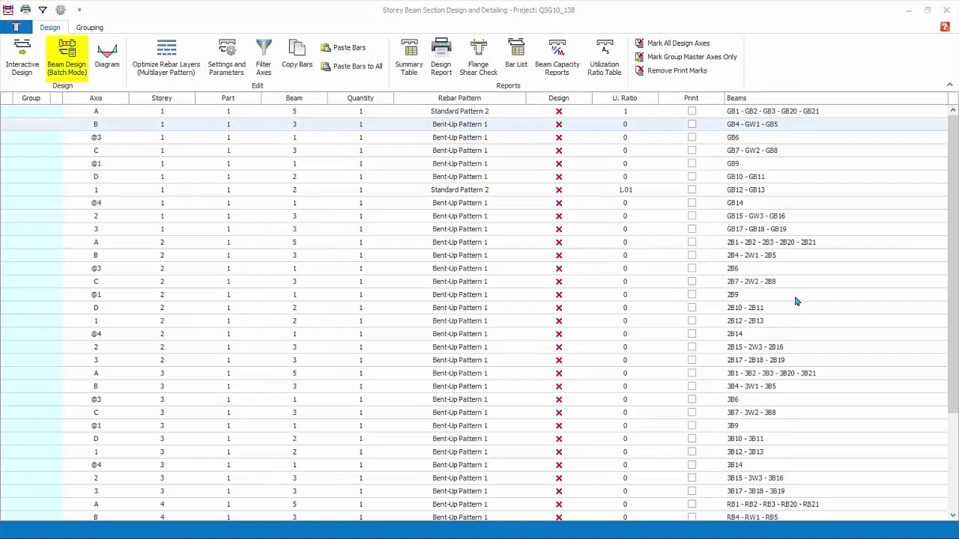
left_click(68, 63)
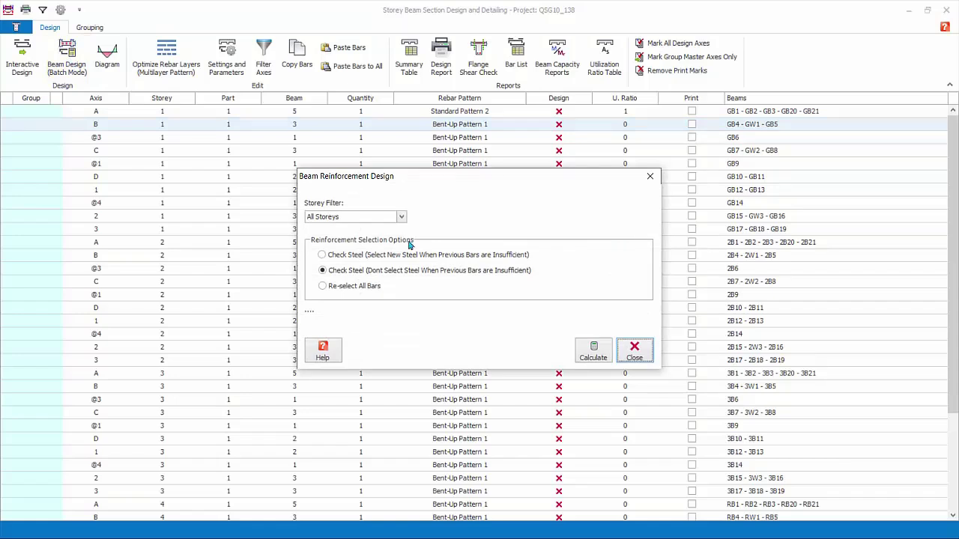
left_click(322, 256)
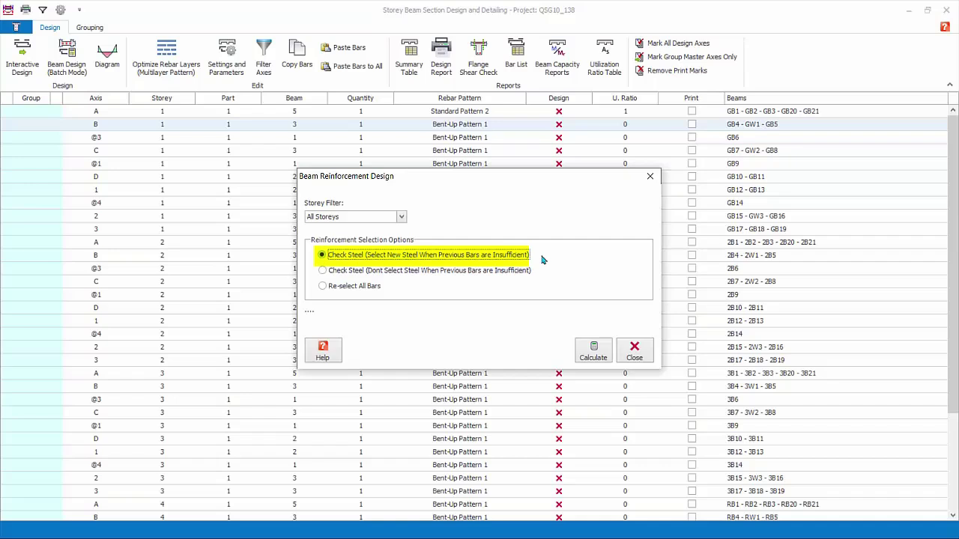
left_click(323, 271)
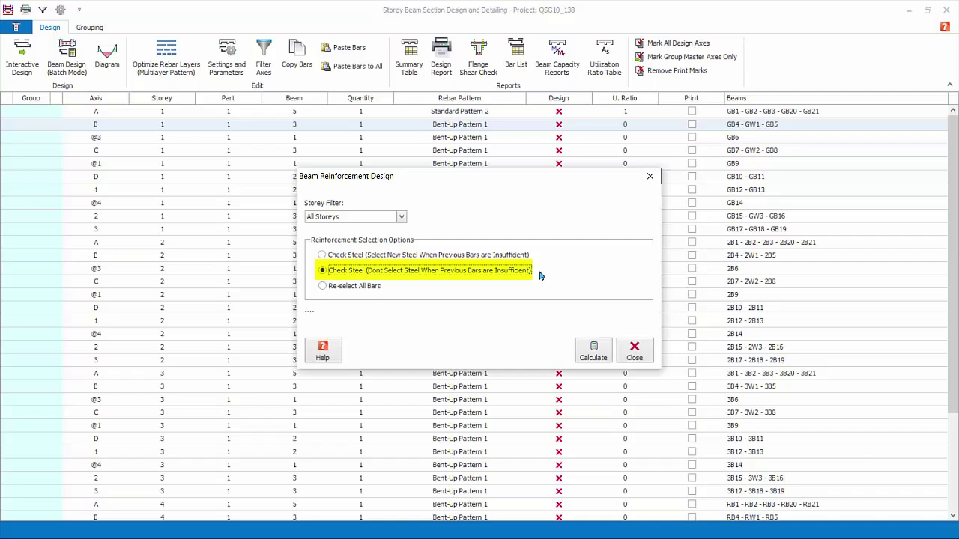
left_click(323, 287)
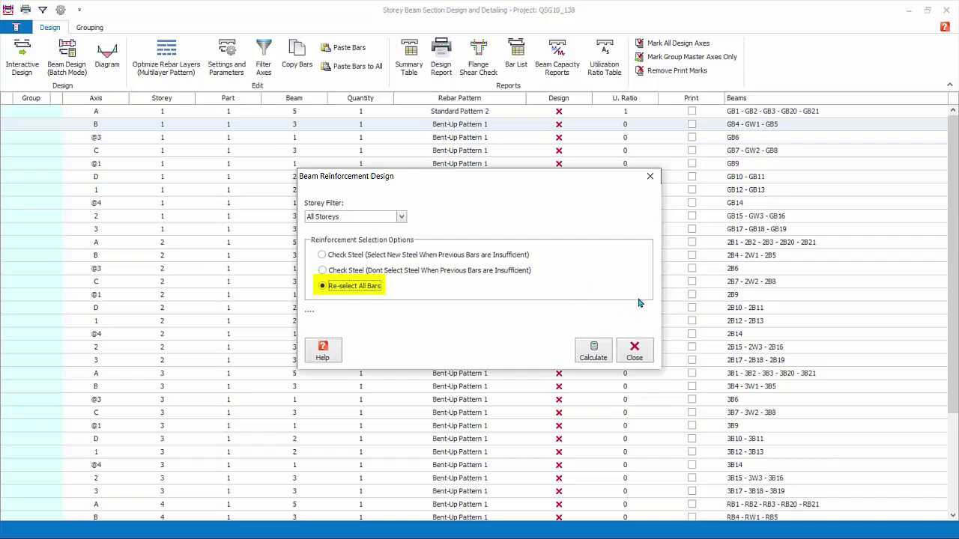
left_click(594, 352)
left_click(514, 322)
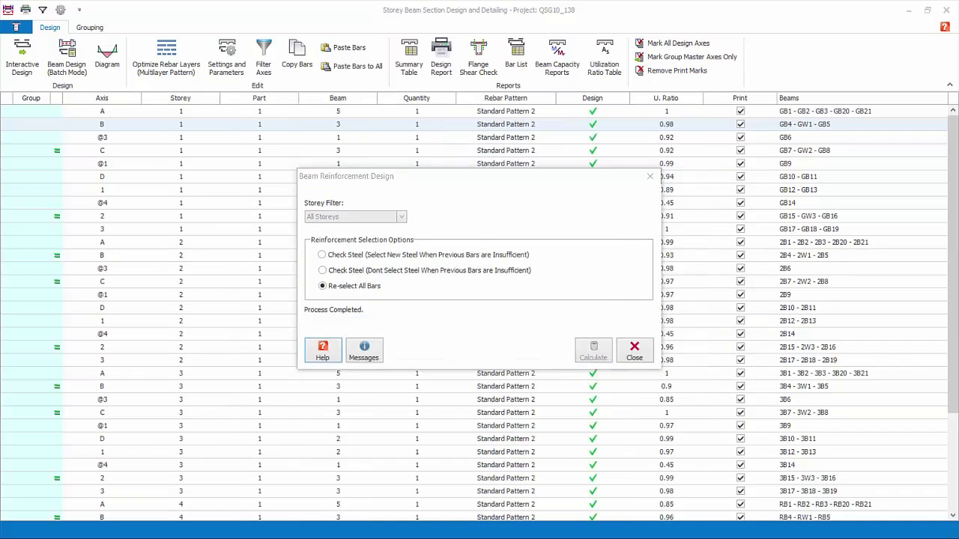
- Open the batch design messages log and review the reinforcement design entries for each axis and storey
left_click(374, 355)
left_click_drag(482, 23, 388, 15)
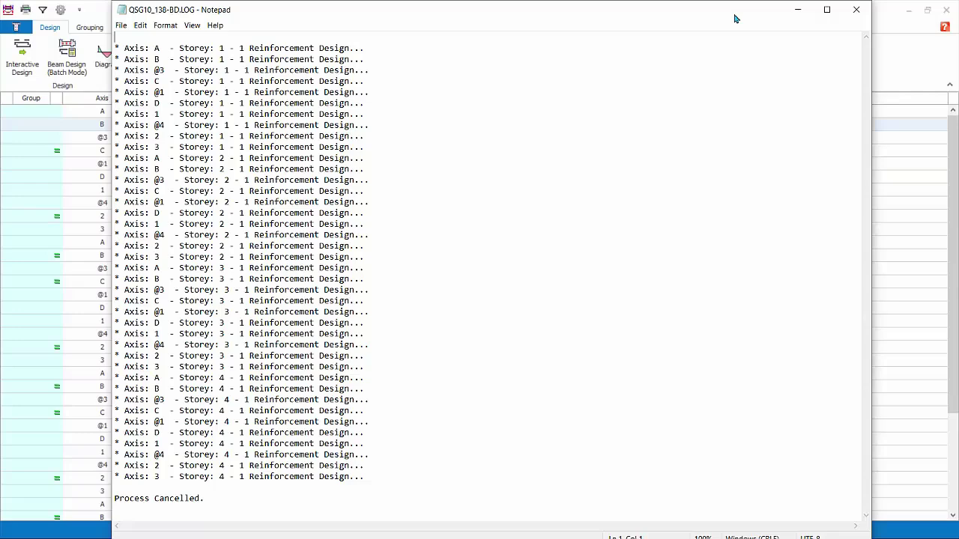
- Close the messages log and the batch beam reinforcement design dialog
left_click(857, 10)
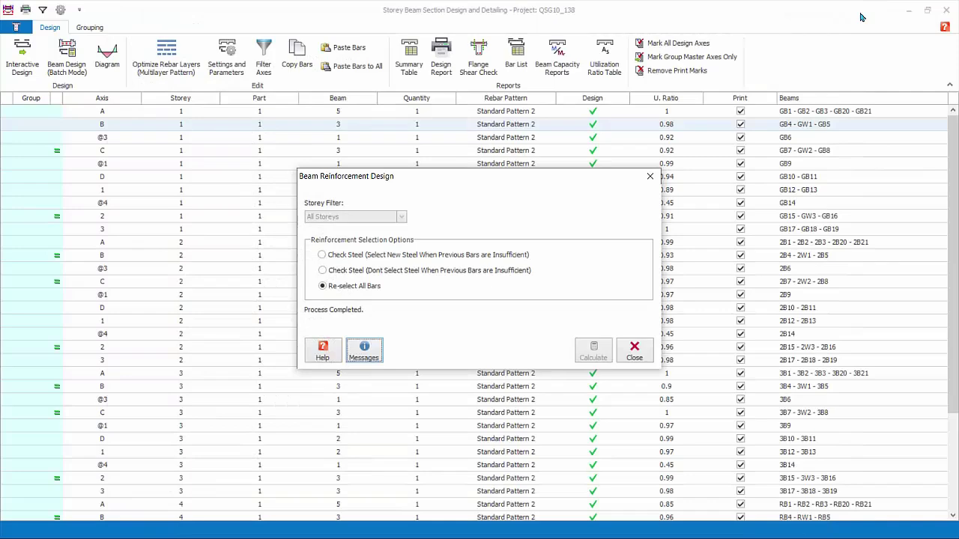
left_click(635, 352)
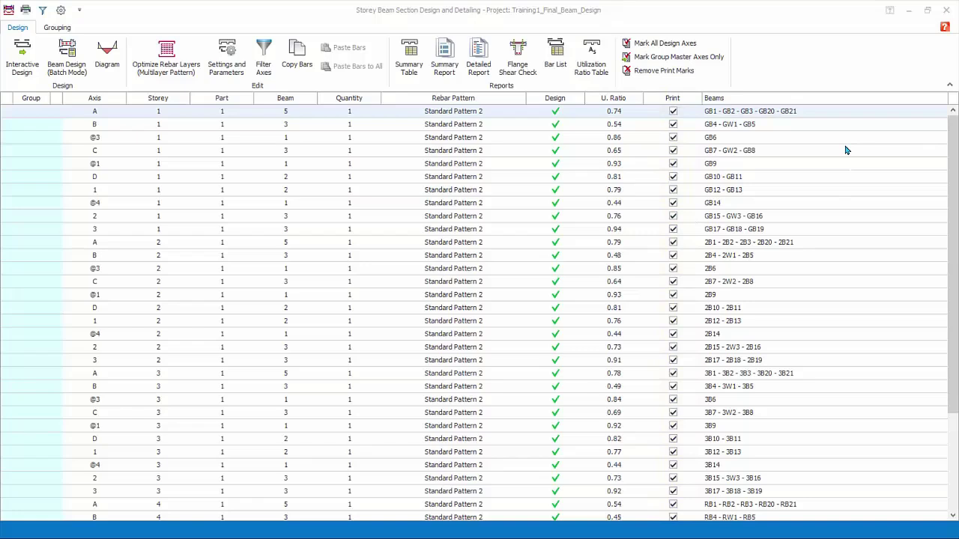
- Mark only the storey 1 axis A beams for printing and generate their summary report without beam loads
left_click(648, 72)
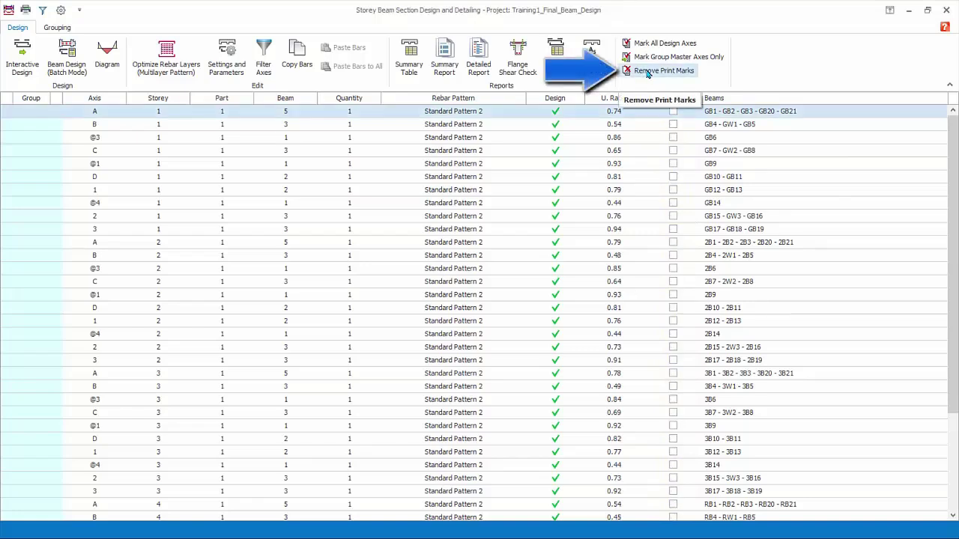
left_click(673, 112)
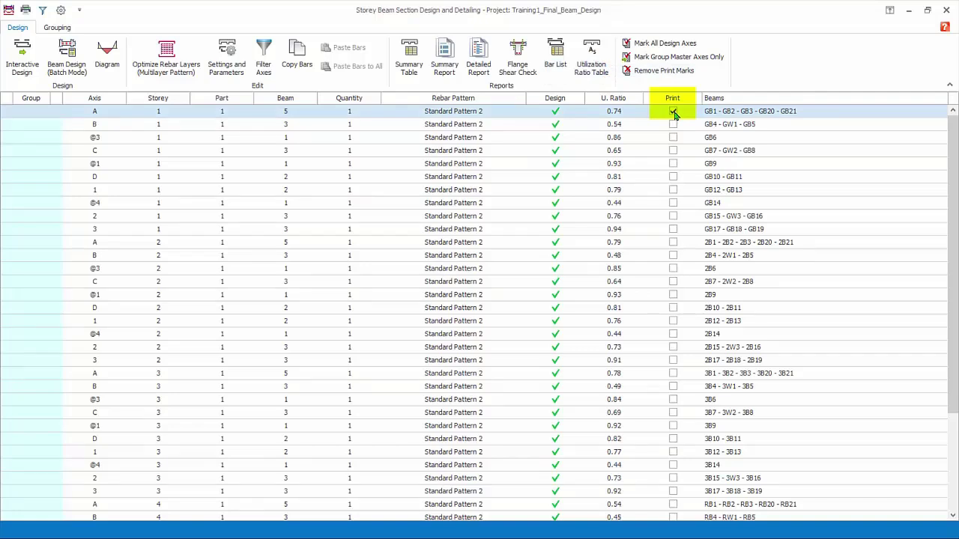
left_click(444, 60)
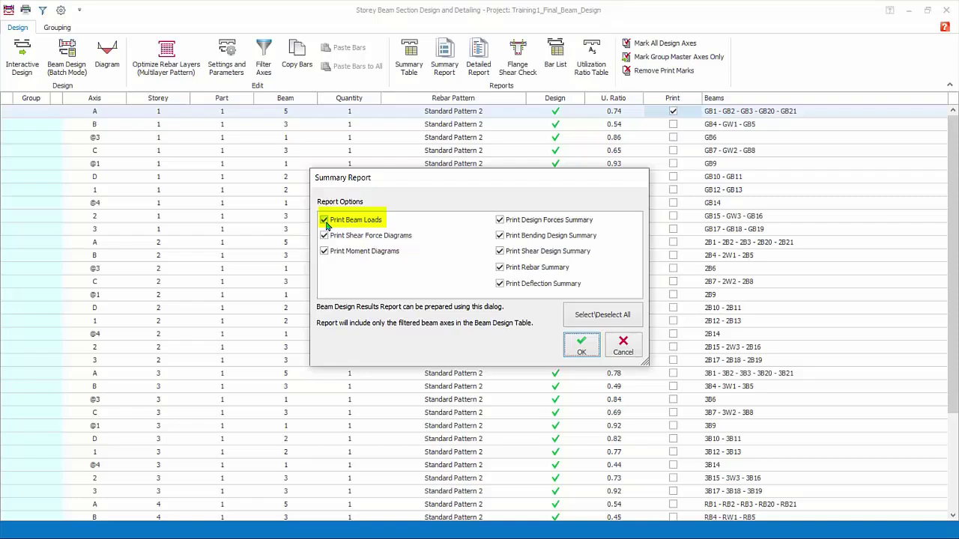
left_click(325, 225)
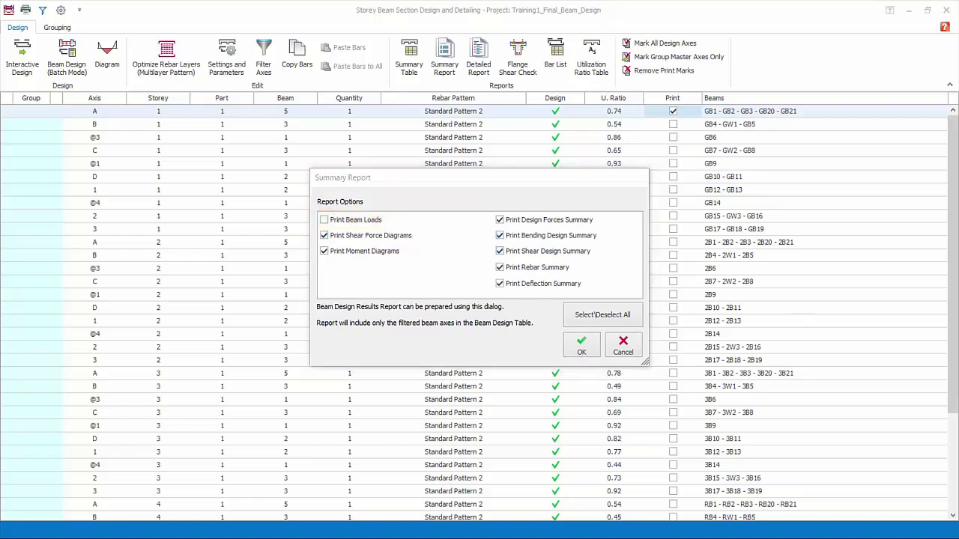
left_click(581, 346)
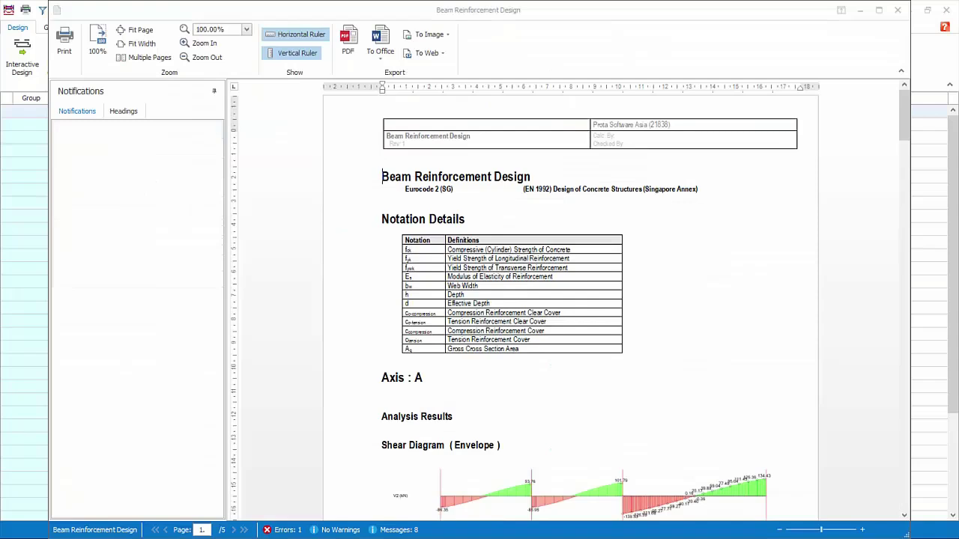
- Examine the summary report's force diagrams, bending, shear, deflection and supplied steel tables for axis A, and close the report
scroll(804, 412, "down", 1)
scroll(804, 412, "down", 1)
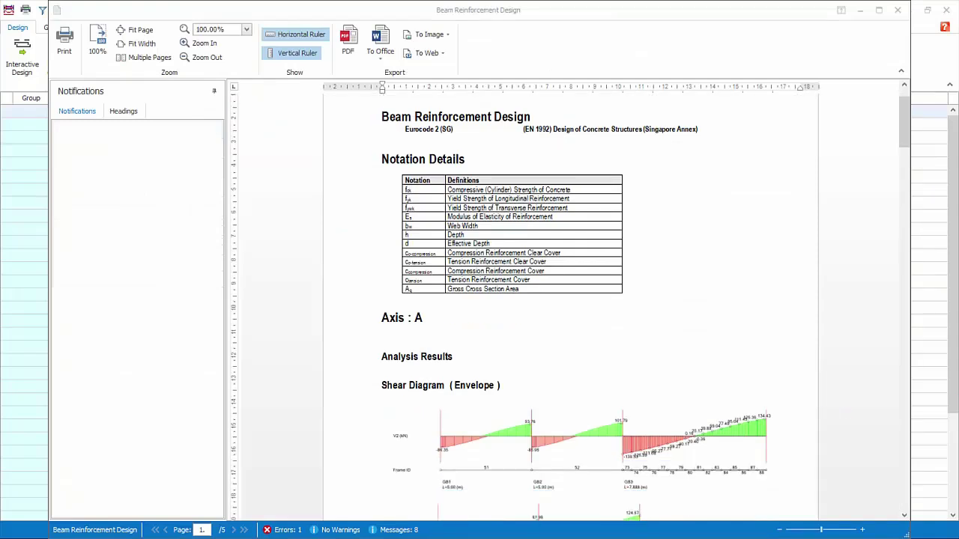
scroll(796, 402, "down", 6)
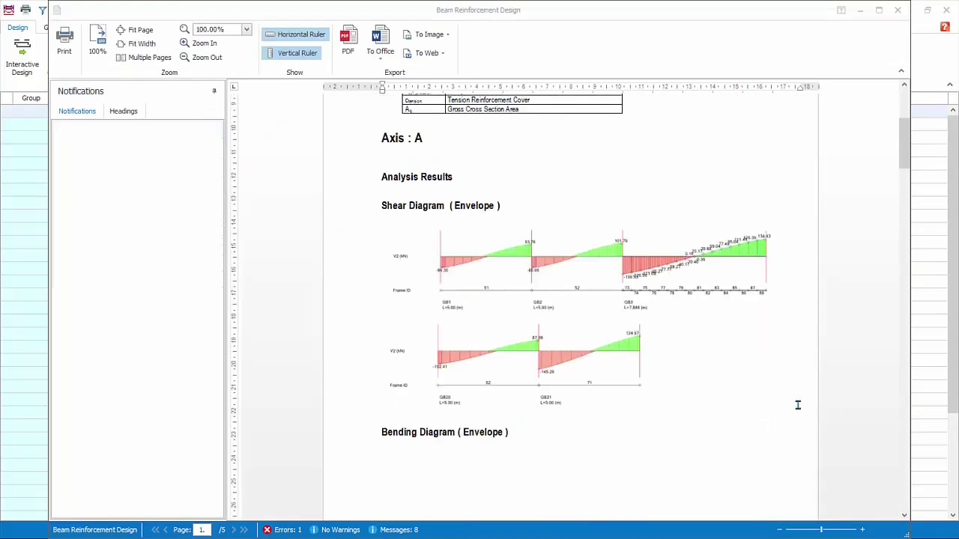
scroll(798, 406, "down", 17)
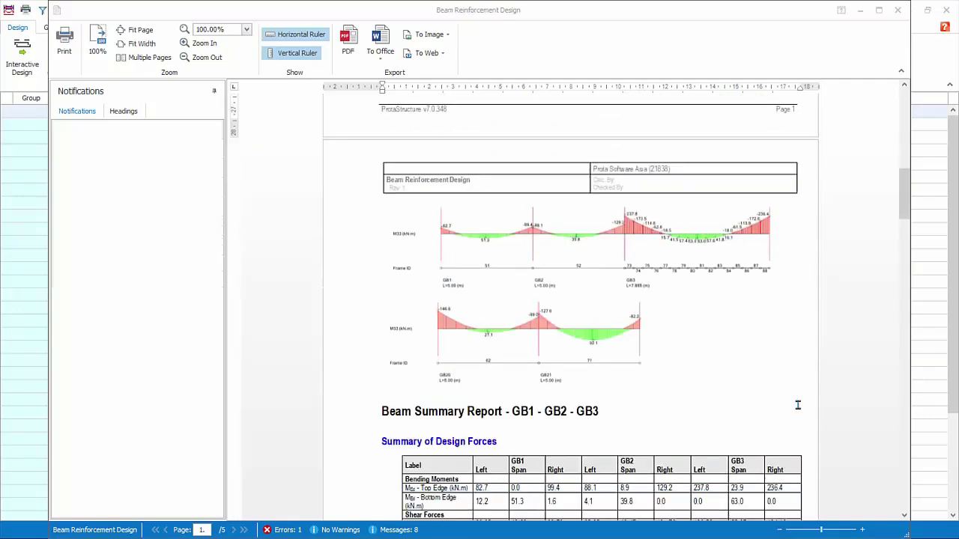
scroll(798, 406, "down", 16)
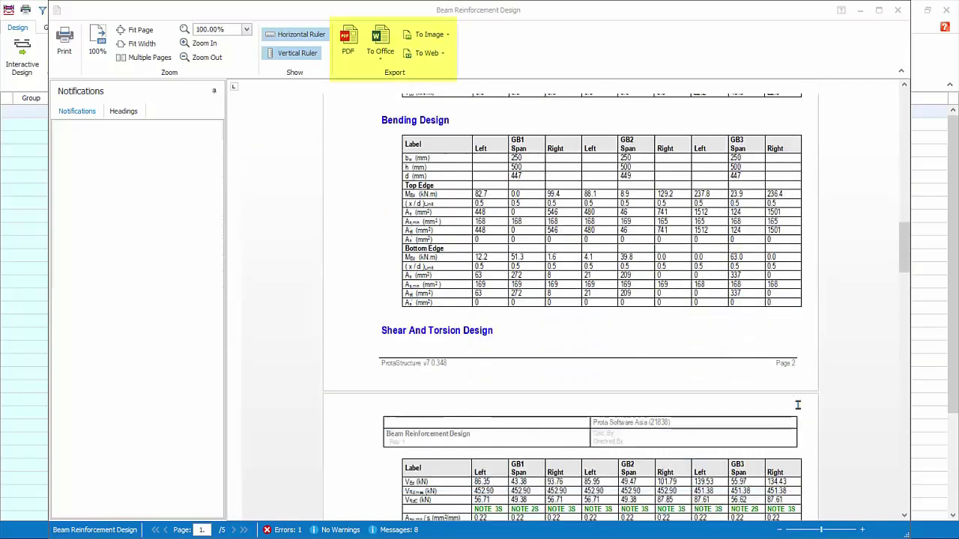
scroll(798, 405, "down", 20)
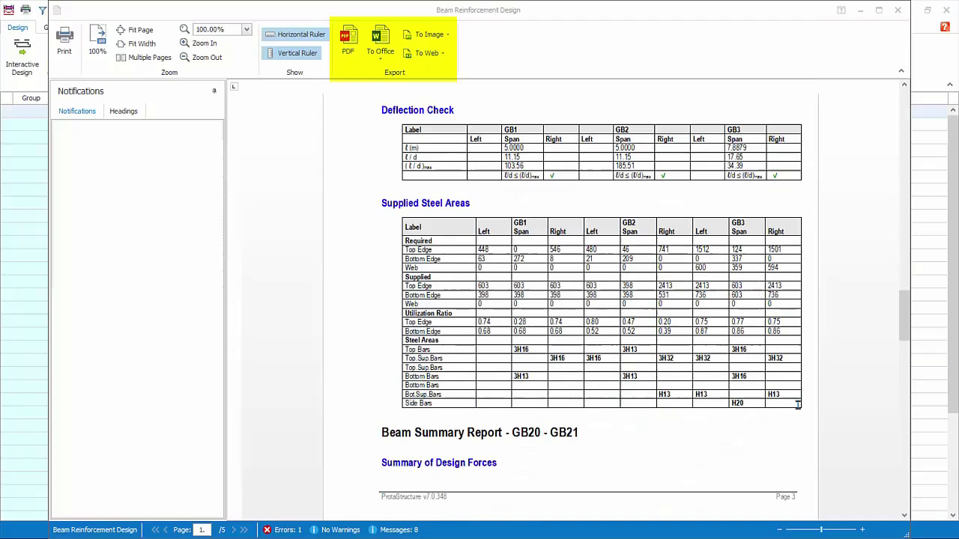
scroll(798, 406, "down", 14)
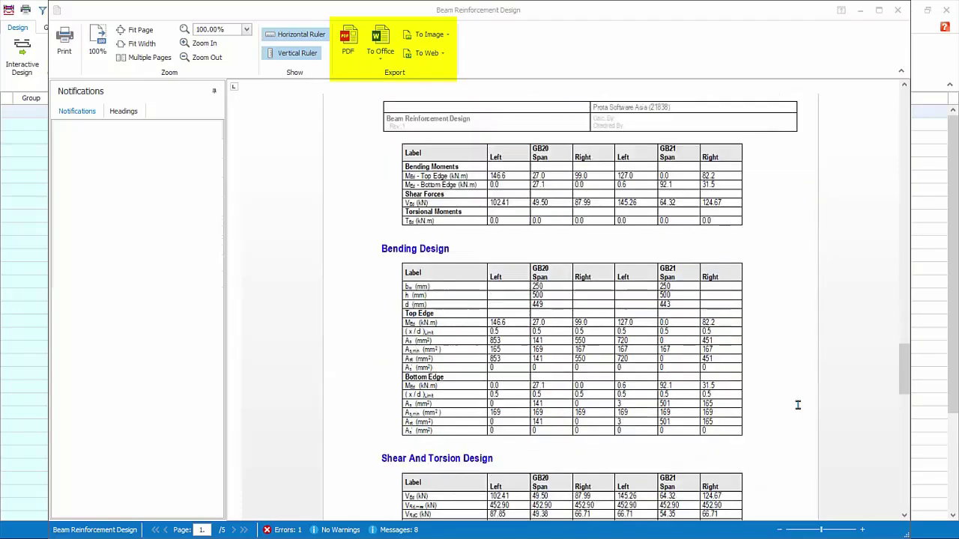
scroll(798, 406, "down", 15)
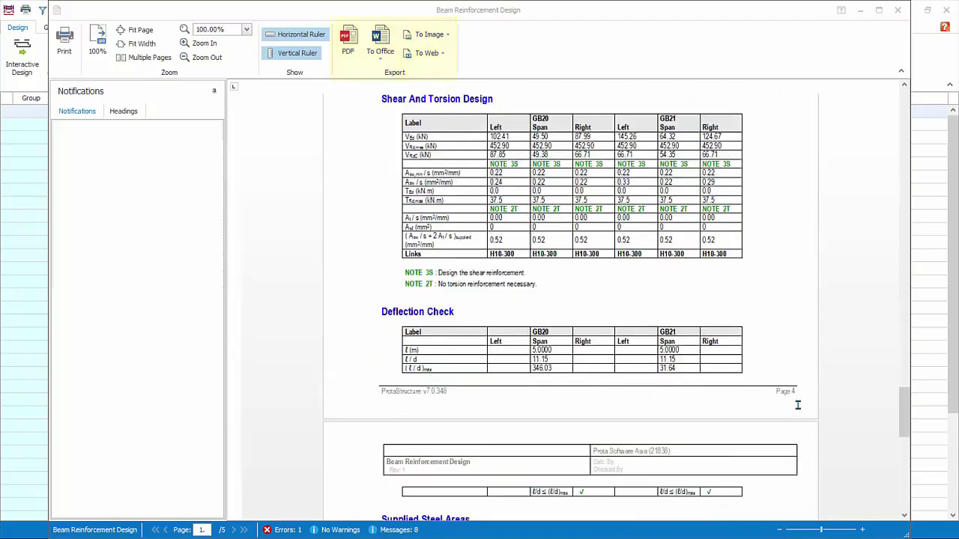
scroll(798, 405, "down", 7)
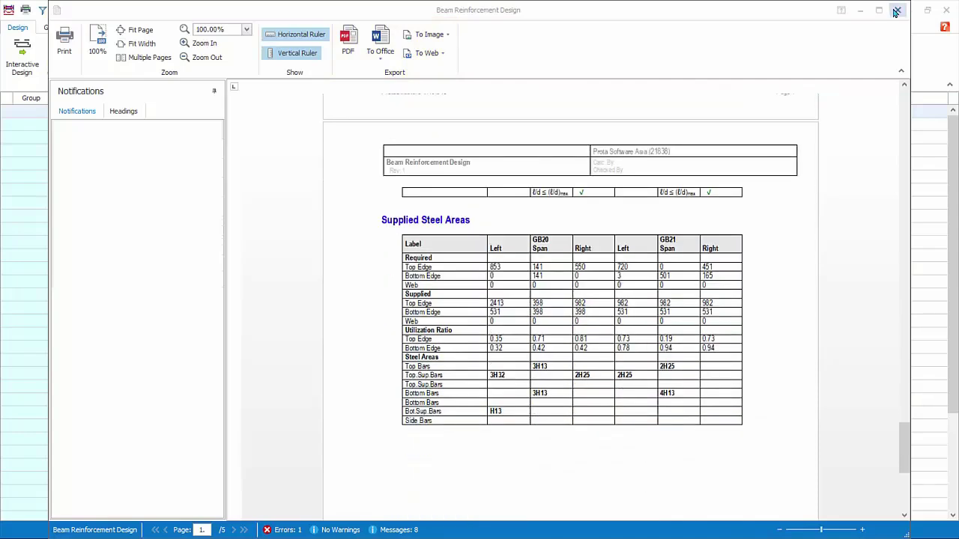
left_click(896, 11)
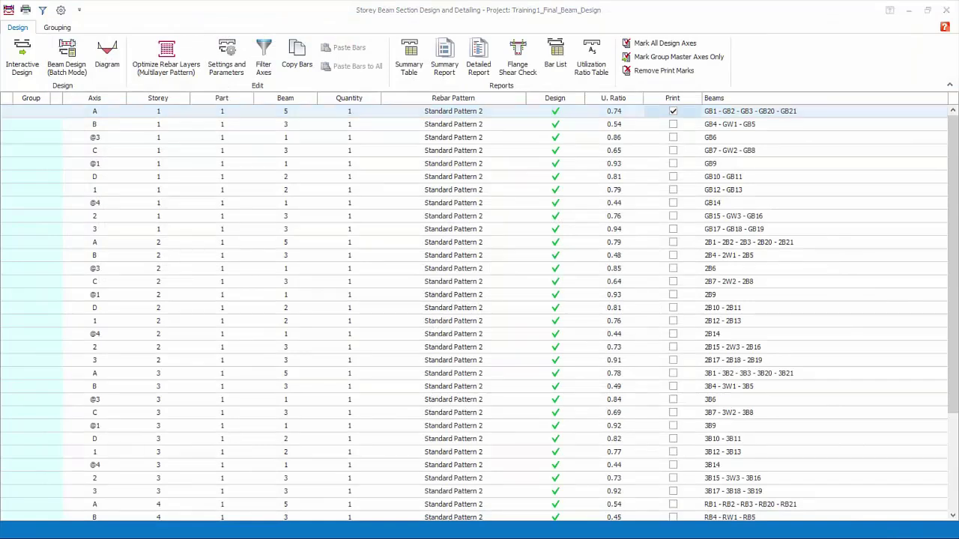
- Generate the detailed report for the storey 1 axis A beams with shear force and moment diagrams
left_click(480, 60)
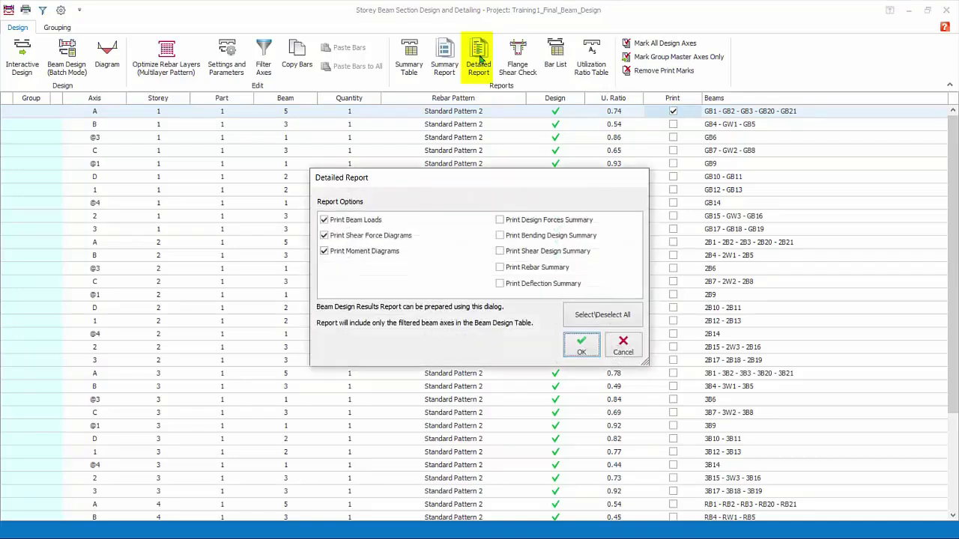
left_click(324, 220)
left_click(582, 346)
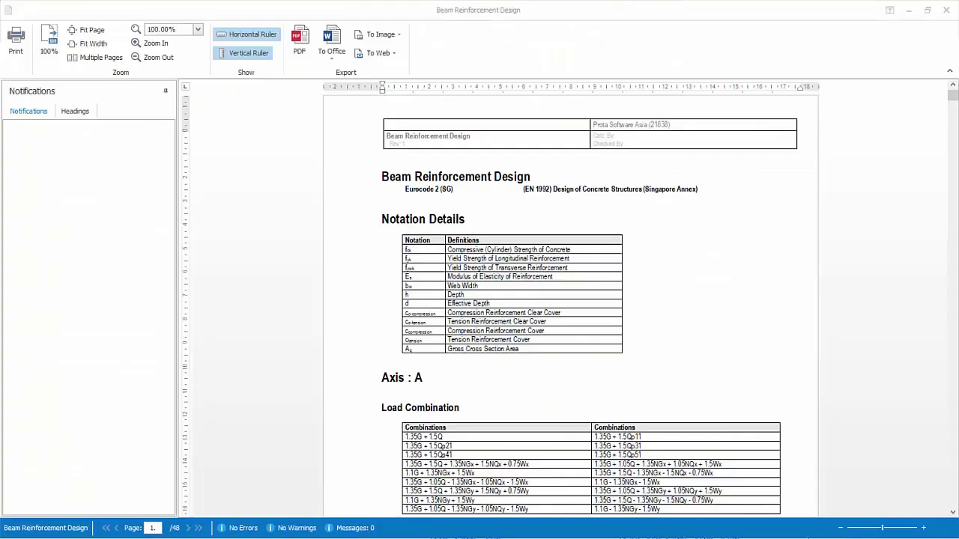
- Examine the detailed report's load combinations, diagrams, Eurocode 2 parameters and bending design calculations, and close the report and its options
scroll(721, 360, "down", 10)
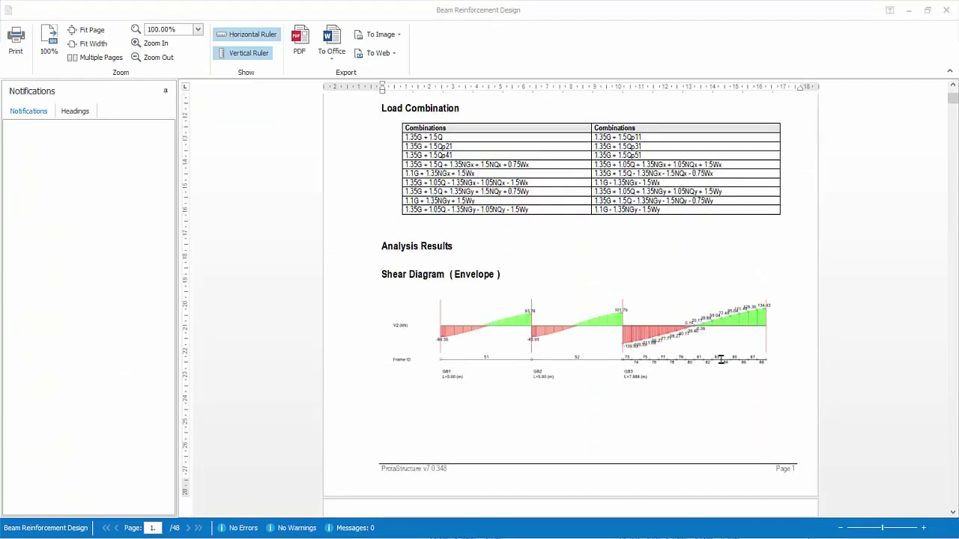
scroll(720, 359, "down", 10)
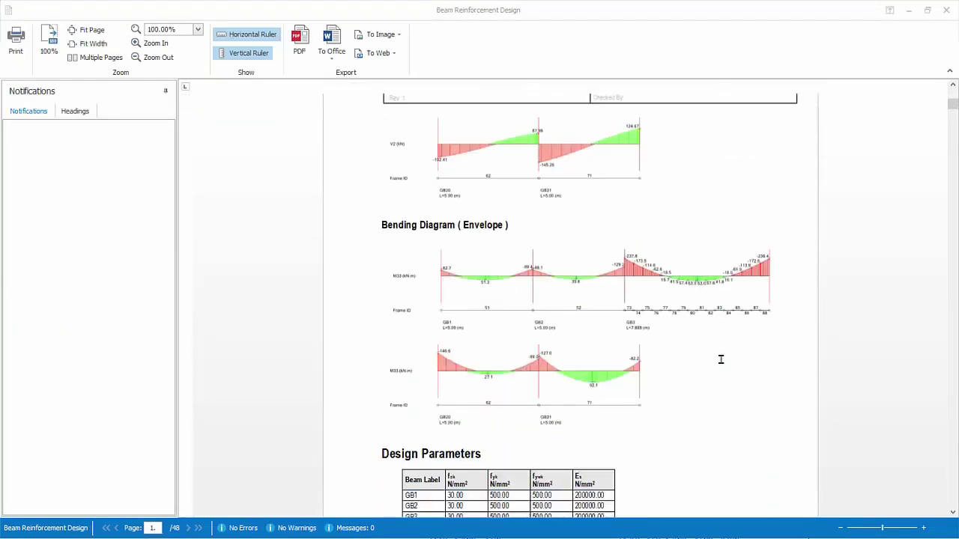
scroll(721, 359, "down", 3)
scroll(721, 360, "down", 7)
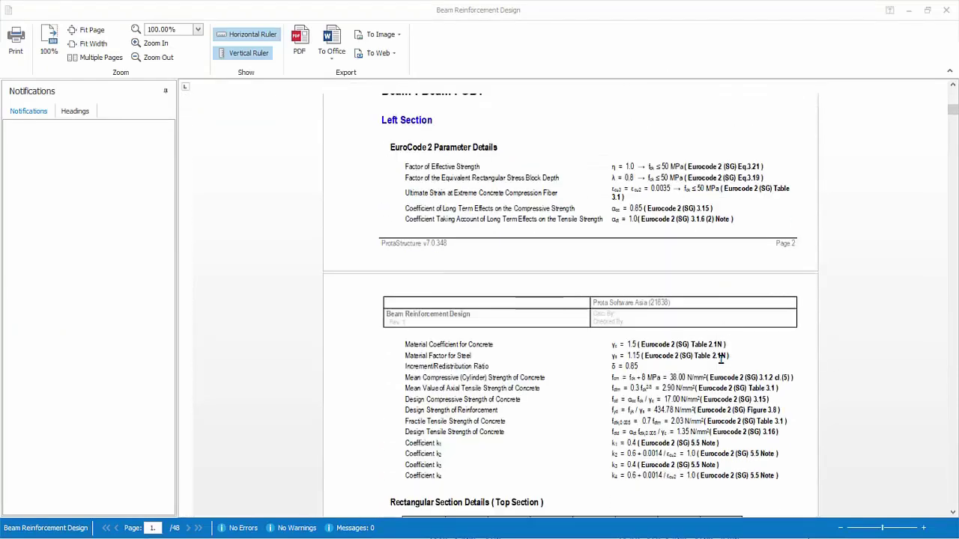
scroll(720, 359, "down", 5)
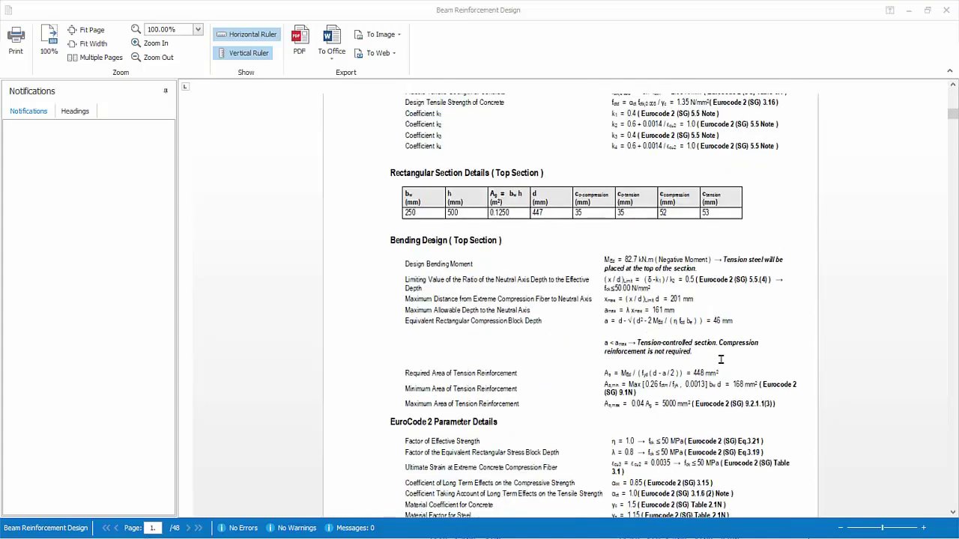
scroll(721, 360, "down", 6)
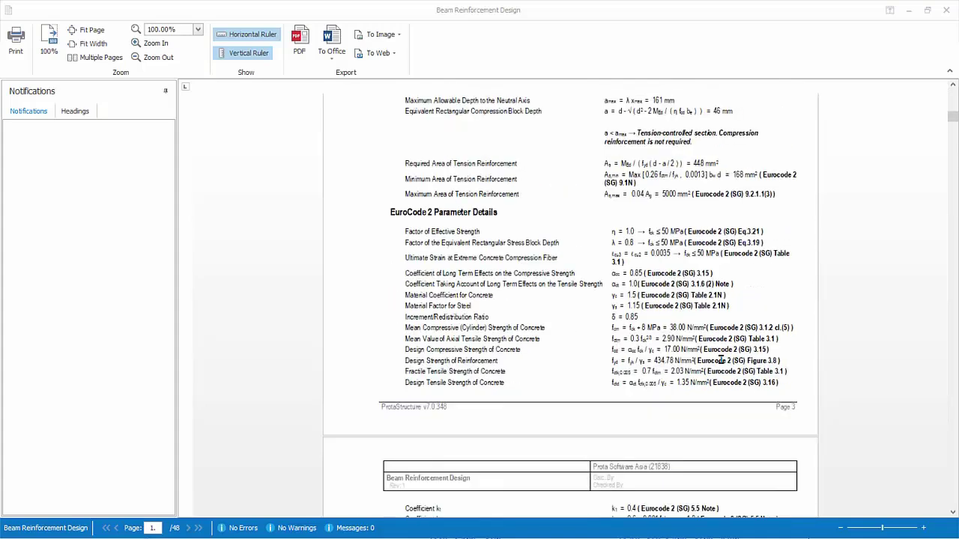
scroll(721, 360, "down", 3)
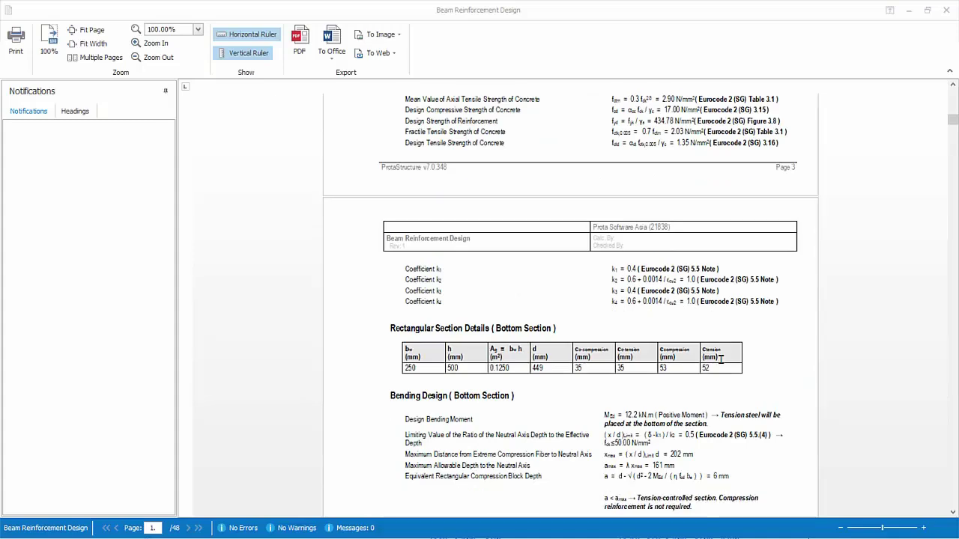
scroll(721, 359, "down", 1)
left_click(950, 9)
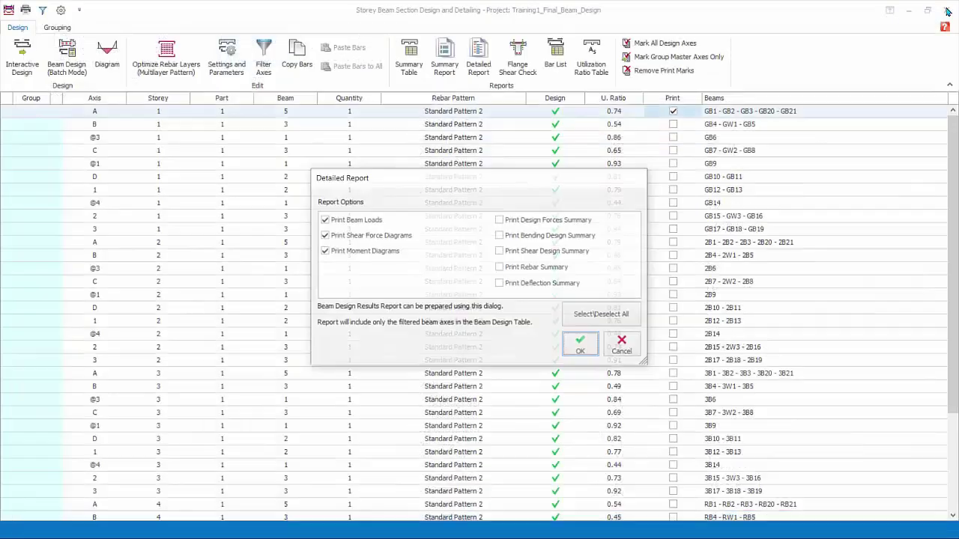
left_click(622, 346)
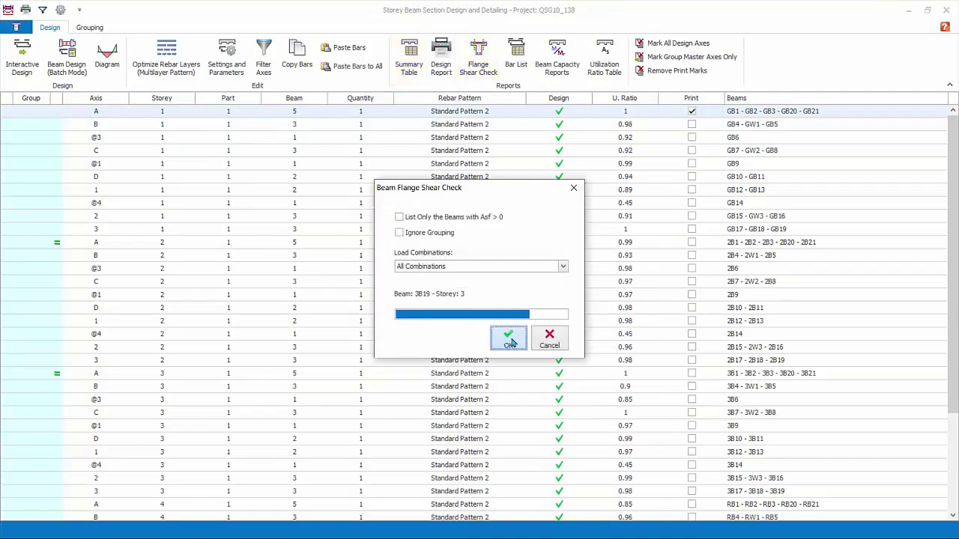
- Run the beam flange shear check for All Combinations and close the resulting report
left_click(509, 341)
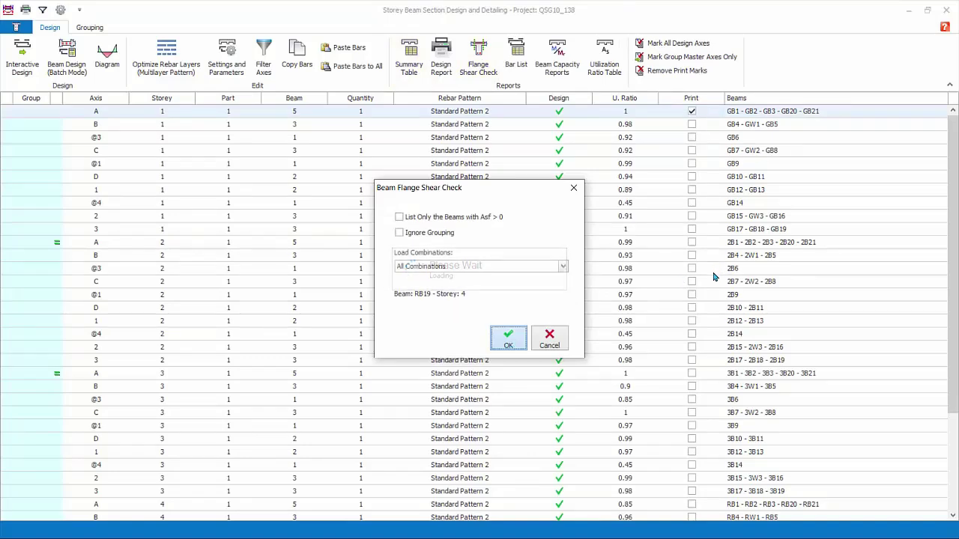
left_click(897, 10)
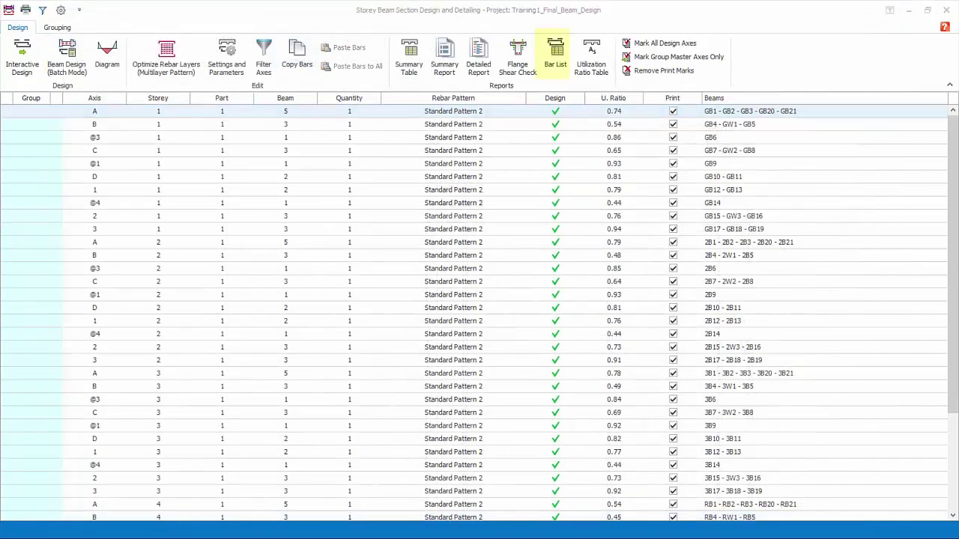
- Open the beam rebar list and the utilization ratio table to review them, closing each report
left_click(556, 60)
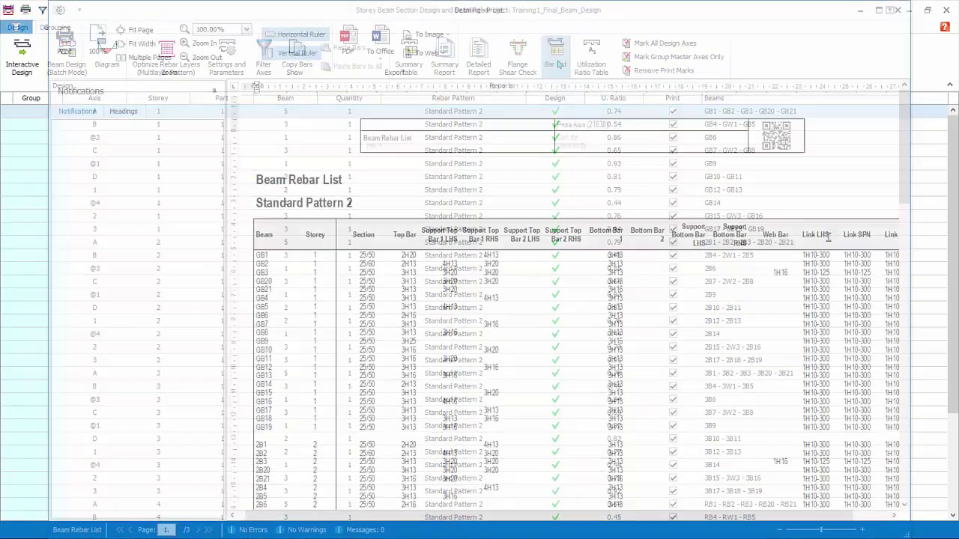
left_click(897, 11)
left_click(597, 67)
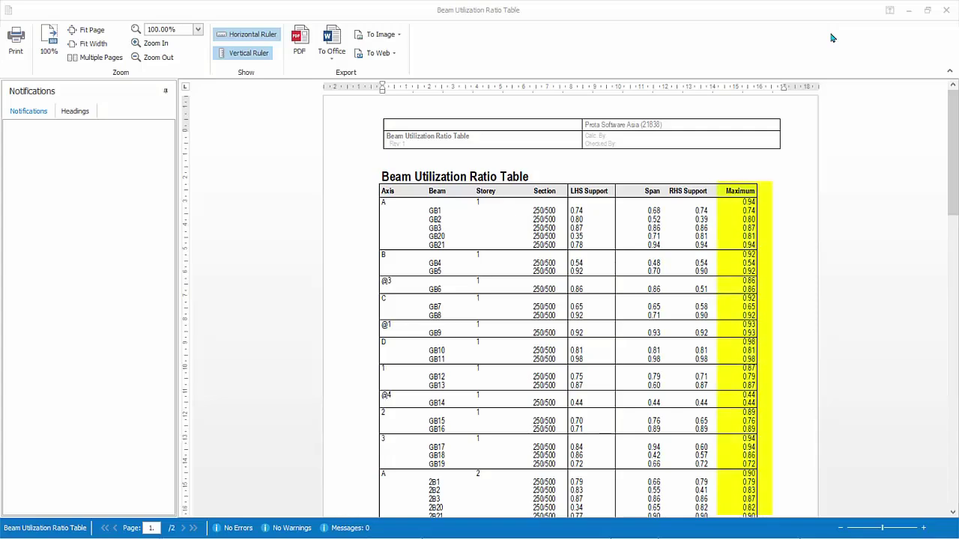
left_click(946, 9)
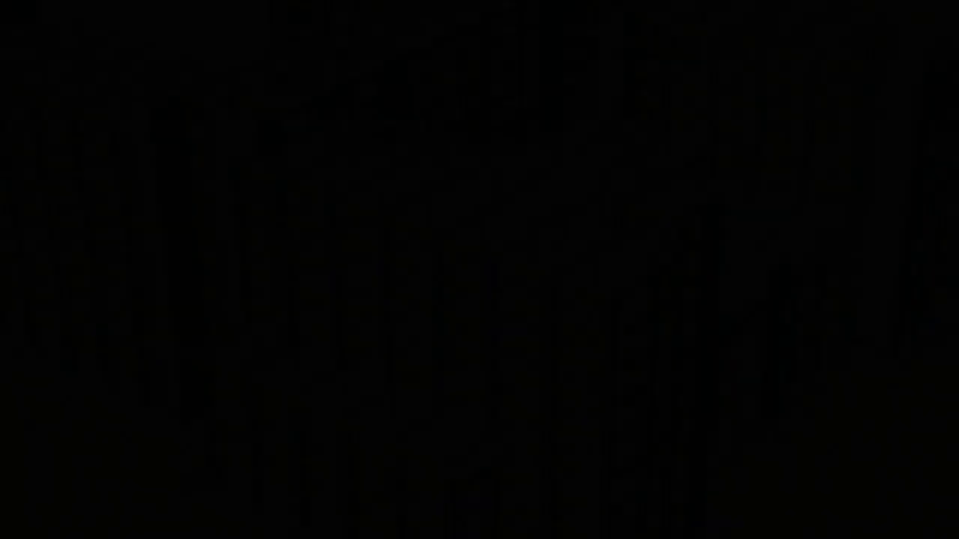